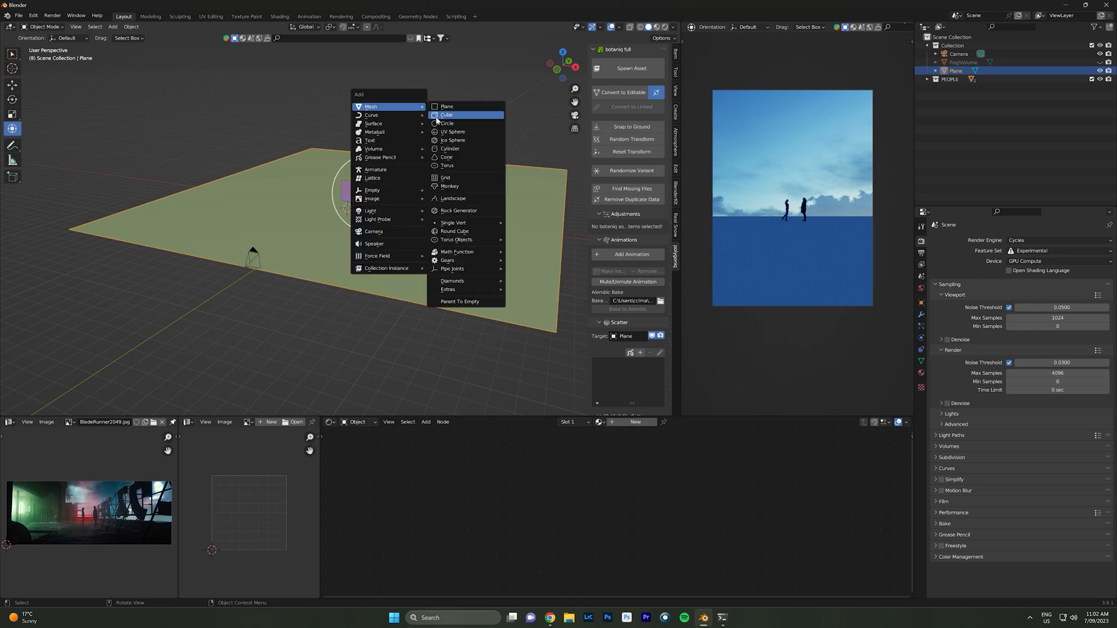
# Add a cube, scale it into a long low wall and set it along the right edge of the ground plane.
pyautogui.moveTo(388, 188); pyautogui.dragTo(388, 198)
pyautogui.press('KP_Decimal')
pyautogui.moveTo(315, 267); pyautogui.dragTo(364, 239, button='middle')
pyautogui.moveTo(339, 172); pyautogui.dragTo(340, 170)
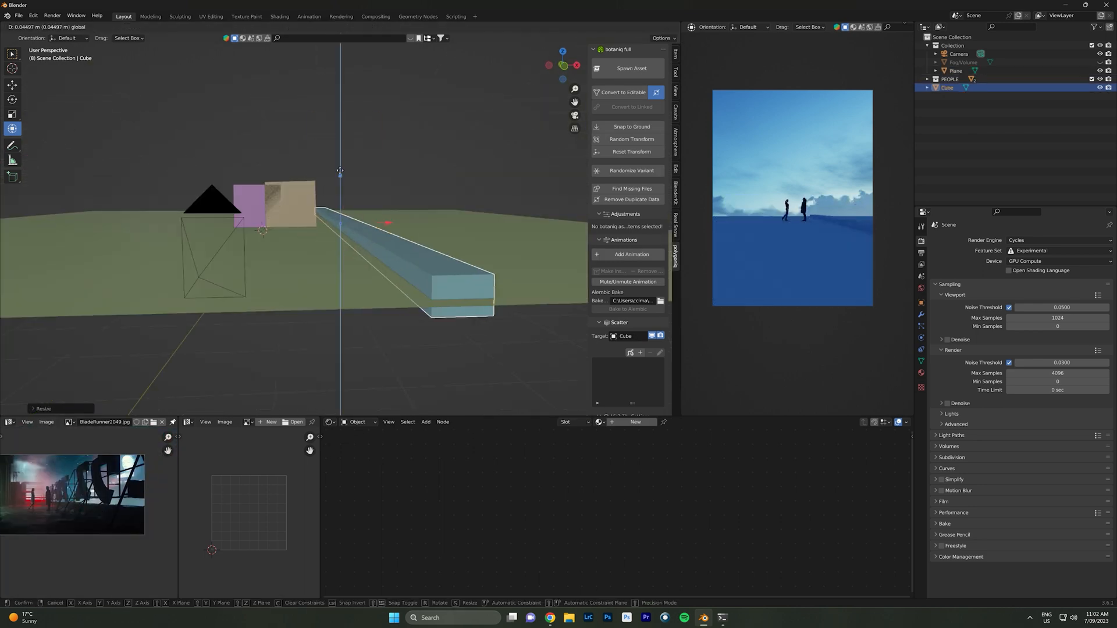
pyautogui.moveTo(388, 215); pyautogui.dragTo(389, 215)
pyautogui.moveTo(389, 216); pyautogui.dragTo(372, 262, button='middle')
# Add a loop cut near the wall's far end and extrude the inner side face sideways to form an L-shaped wall.
pyautogui.press('Tab')
pyautogui.press('KP_7')
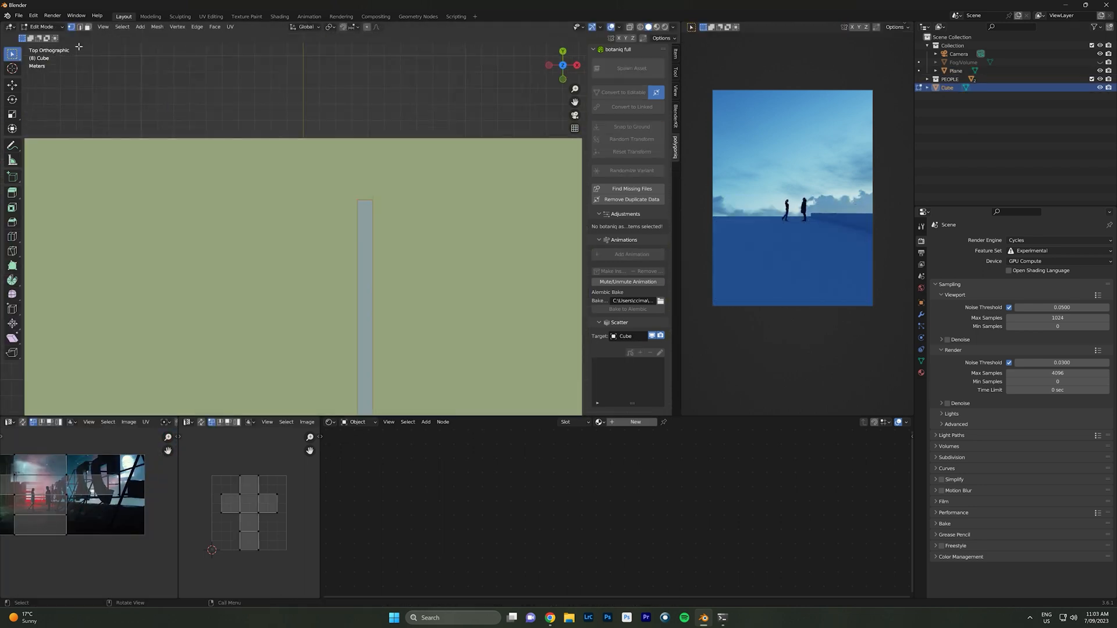
pyautogui.click(12, 236)
pyautogui.moveTo(375, 245); pyautogui.dragTo(355, 191)
pyautogui.moveTo(355, 191); pyautogui.dragTo(279, 175, button='middle')
pyautogui.click(13, 128)
pyautogui.click(227, 202)
pyautogui.press('KP_7')
pyautogui.press('e')
pyautogui.scroll(-5, 326, 227)
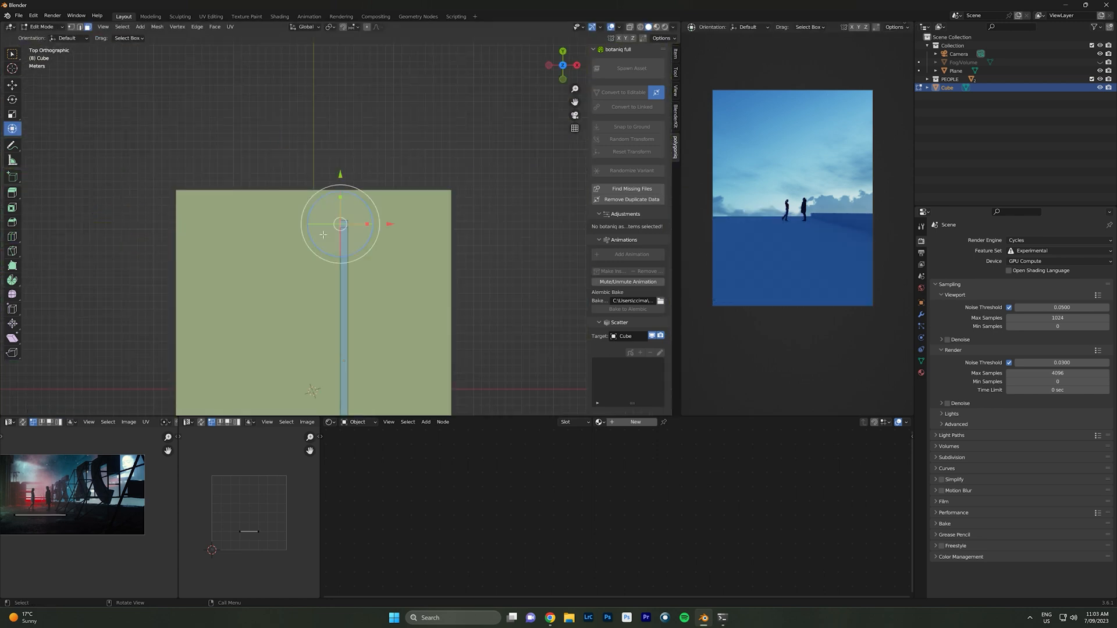
pyautogui.press('Tab')
# Move the L-shaped wall toward the far corner and shift the ground plane along X to meet it.
pyautogui.moveTo(387, 387); pyautogui.dragTo(394, 387)
pyautogui.scroll(-3, 372, 325)
pyautogui.moveTo(347, 266); pyautogui.dragTo(347, 243)
pyautogui.click(279, 273)
pyautogui.moveTo(372, 309); pyautogui.dragTo(332, 309)
# Save the scene as Bladerunner2049.
pyautogui.hotkey('ctrl', 's')
pyautogui.click(366, 425)
pyautogui.click(466, 423)
pyautogui.write('Bladerunner2049')
pyautogui.press('Return')
pyautogui.press('Return')
# Bevel the L-shaped wall's inner corner edge into a smooth, multi-segment curve.
pyautogui.scroll(3, 404, 220)
pyautogui.moveTo(405, 219); pyautogui.dragTo(401, 157, button='middle')
pyautogui.click(439, 230)
pyautogui.press('Tab')
pyautogui.moveTo(373, 233); pyautogui.dragTo(297, 287, button='middle')
pyautogui.click(370, 211)
pyautogui.press('KP_Decimal')
pyautogui.hotkey('ctrl', 'b')
pyautogui.scroll(8, 391, 137)
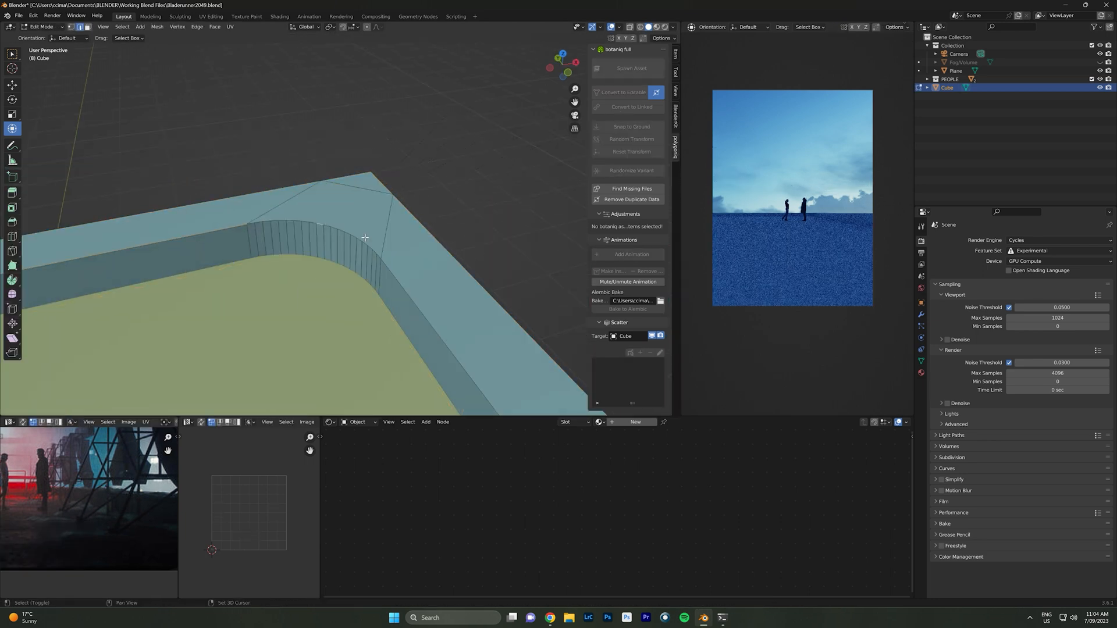
pyautogui.scroll(-4, 159, 234)
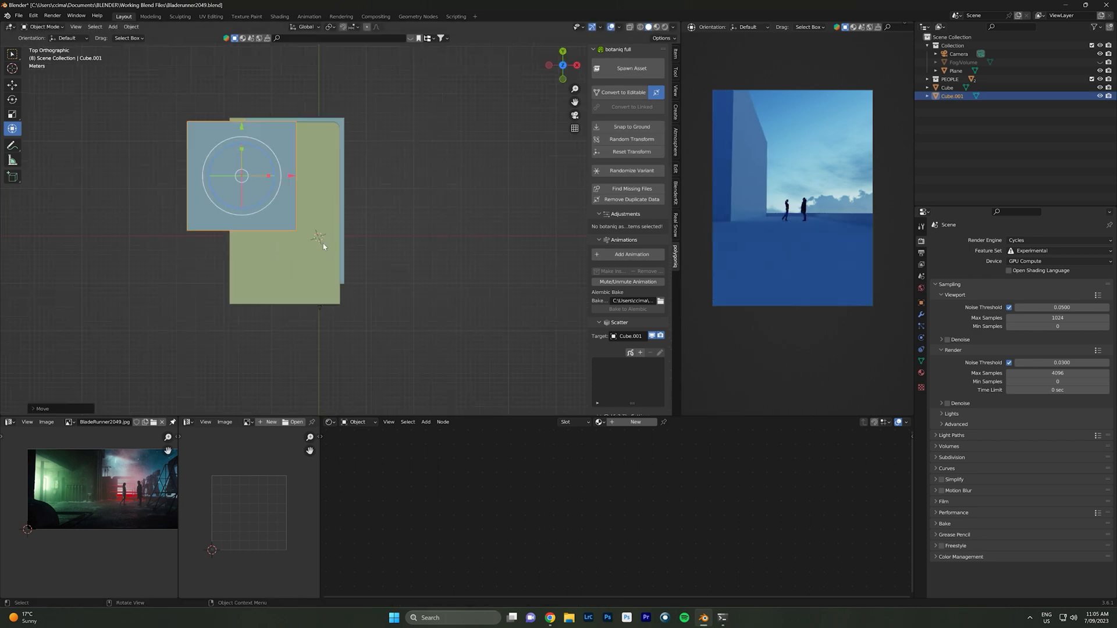
# Position the large block as a tower at the far left of the ground and raise it vertically to suit the camera view.
pyautogui.moveTo(333, 162); pyautogui.dragTo(327, 169)
pyautogui.moveTo(327, 169); pyautogui.dragTo(373, 125, button='middle')
pyautogui.scroll(4, 361, 192)
pyautogui.moveTo(361, 221); pyautogui.dragTo(332, 180, button='middle')
pyautogui.moveTo(359, 152); pyautogui.dragTo(359, 113)
pyautogui.moveTo(359, 174); pyautogui.dragTo(291, 200, button='middle')
pyautogui.moveTo(384, 174); pyautogui.dragTo(402, 181)
pyautogui.moveTo(407, 279); pyautogui.dragTo(406, 252, button='middle')
pyautogui.press('KP_0')
pyautogui.moveTo(266, 165); pyautogui.dragTo(279, 164)
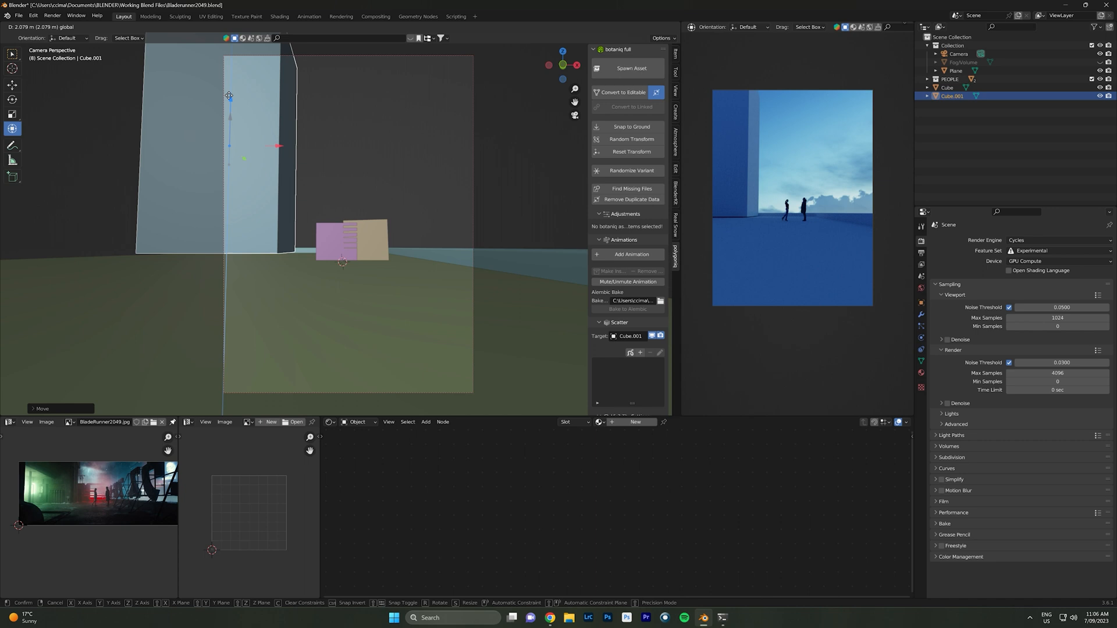
# Add another cube in front of the tower and stretch it along X into a long slab.
pyautogui.scroll(5, 66, 496)
pyautogui.moveTo(303, 180); pyautogui.dragTo(277, 213, button='middle')
pyautogui.scroll(2, 277, 213)
pyautogui.hotkey('shift', 'a')
pyautogui.click(261, 207)
pyautogui.scroll(-6, 314, 233)
pyautogui.moveTo(362, 270); pyautogui.dragTo(306, 268)
pyautogui.moveTo(289, 268); pyautogui.dragTo(524, 279)
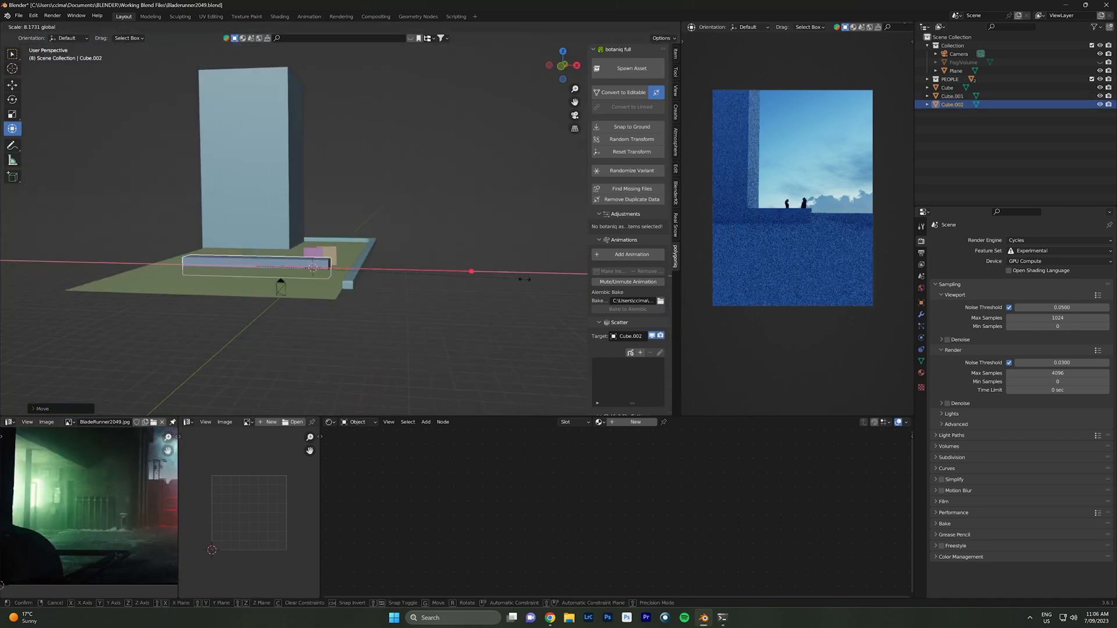
# Open the camera's data properties and shift the slab into place as a raised canopy in front of the tower.
pyautogui.click(280, 290)
pyautogui.click(921, 327)
pyautogui.click(175, 213)
pyautogui.moveTo(153, 184); pyautogui.dragTo(167, 178)
pyautogui.scroll(5, 86, 514)
pyautogui.moveTo(245, 222); pyautogui.dragTo(291, 233, button='middle')
pyautogui.moveTo(281, 210)
pyautogui.mouseDown()
pyautogui.moveTo(266, 208)
pyautogui.moveTo(298, 206)
pyautogui.mouseUp()
# Bevel the tower's vertical corner edge.
pyautogui.press('Tab')
pyautogui.scroll(3, 276, 195)
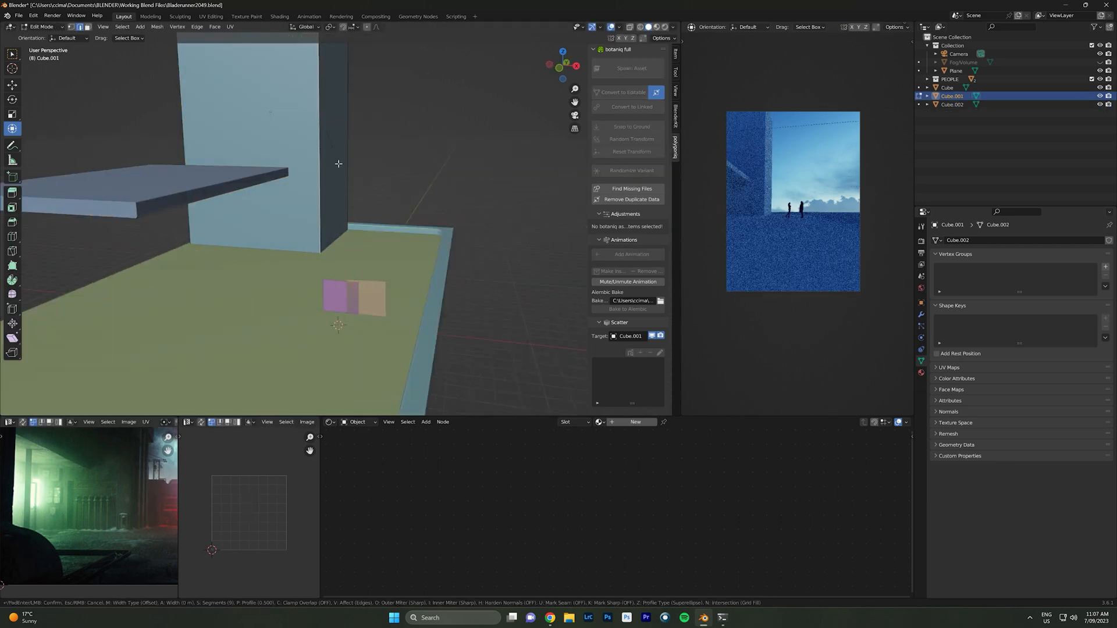
pyautogui.click(338, 163)
pyautogui.press('Tab')
# Select the man figure and move it slightly across the ground.
pyautogui.moveTo(326, 174); pyautogui.dragTo(254, 194, button='middle')
pyautogui.scroll(-4, 289, 279)
pyautogui.moveTo(289, 279); pyautogui.dragTo(244, 314, button='middle')
pyautogui.click(124, 365)
pyautogui.click(297, 291)
pyautogui.moveTo(334, 269); pyautogui.dragTo(324, 271)
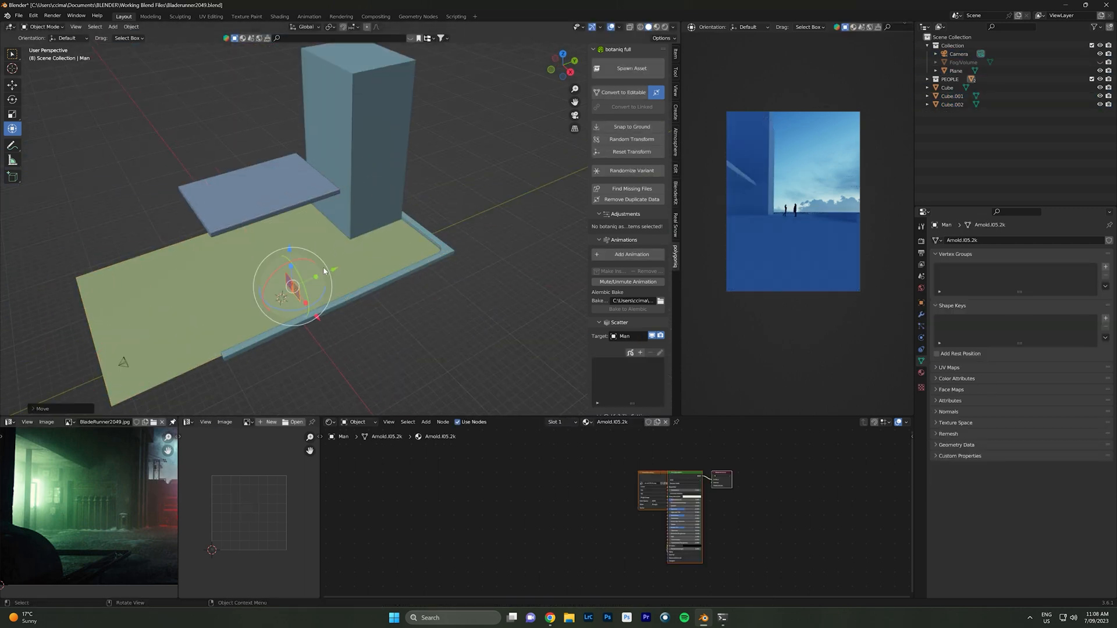
# Lower the selected faces of the perimeter wall slightly in Edit Mode and save the file.
pyautogui.click(280, 334)
pyautogui.press('Tab')
pyautogui.scroll(5, 278, 349)
pyautogui.keyDown('shift'); pyautogui.click(303, 203); pyautogui.keyUp('shift')
pyautogui.moveTo(99, 135); pyautogui.dragTo(100, 144)
pyautogui.moveTo(198, 209); pyautogui.dragTo(279, 224, button='middle')
pyautogui.press('Tab')
pyautogui.hotkey('ctrl', 's')
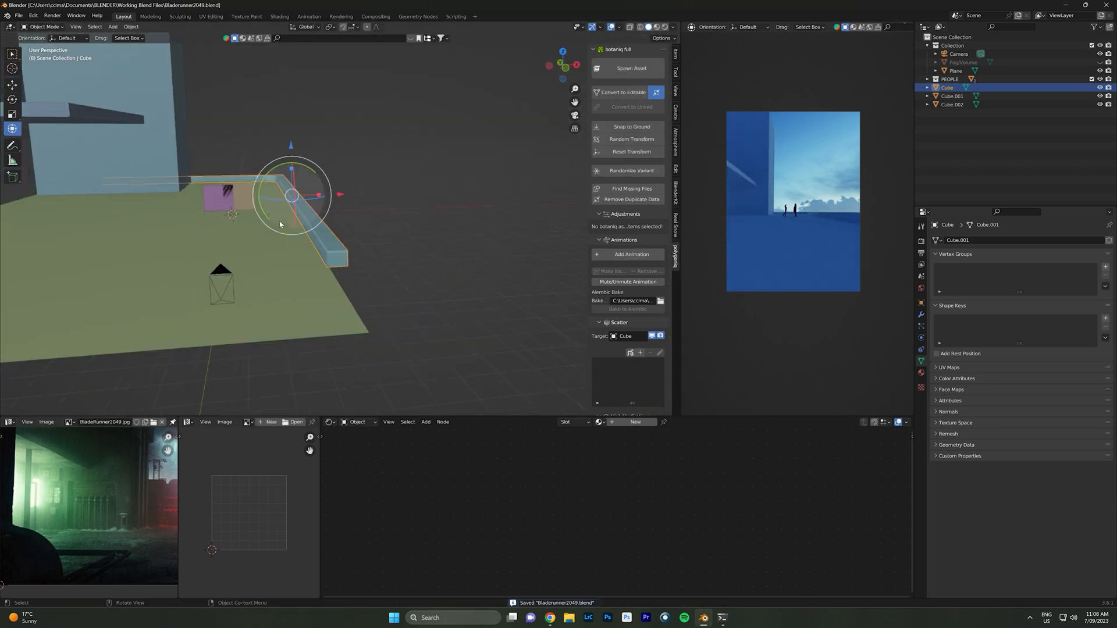
# Add a cube as a thin support column and place it under the canopy's edge using top view and X-ray.
pyautogui.hotkey('shift', 'a')
pyautogui.press('KP_7')
pyautogui.hotkey('alt', 'z')
pyautogui.moveTo(304, 185); pyautogui.dragTo(252, 208)
pyautogui.scroll(4, 273, 208)
pyautogui.keyDown('shift'); pyautogui.moveTo(273, 209); pyautogui.dragTo(333, 173, button='middle'); pyautogui.keyUp('shift')
pyautogui.moveTo(328, 188); pyautogui.dragTo(302, 123)
# Shift the tower slightly along X and turn off X-ray display.
pyautogui.click(262, 125)
pyautogui.click(343, 169)
pyautogui.moveTo(384, 120); pyautogui.dragTo(392, 121)
pyautogui.scroll(-2, 233, 477)
pyautogui.scroll(-5, 135, 496)
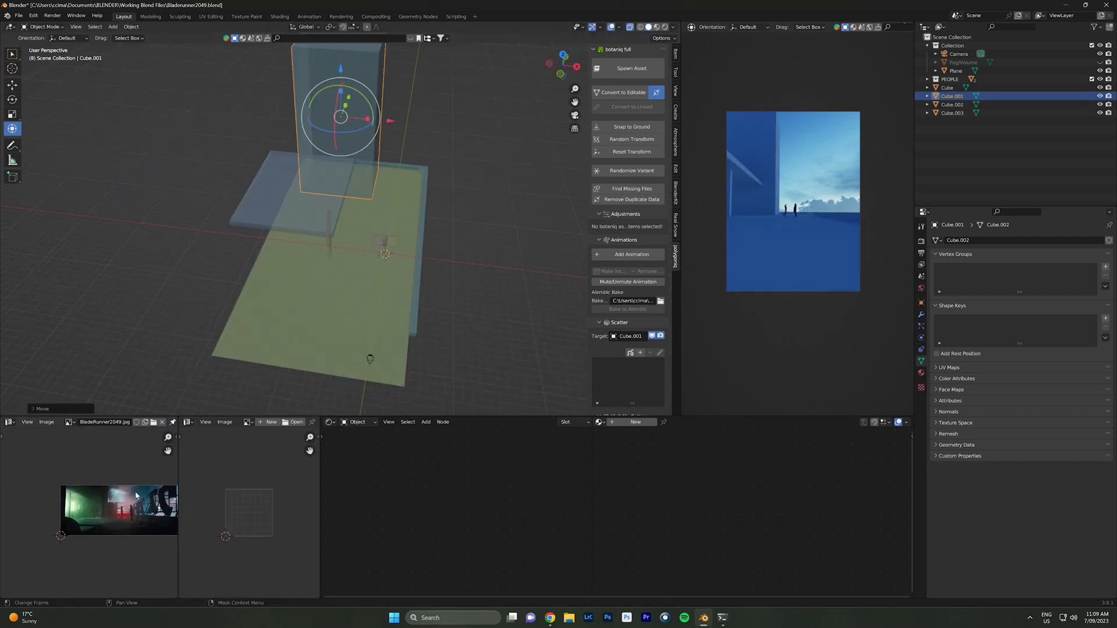
pyautogui.hotkey('alt', 'z')
# Select the column, canopy and tower together and fine-tune their placement in the camera composition.
pyautogui.click(329, 246)
pyautogui.keyDown('shift'); pyautogui.click(293, 195); pyautogui.keyUp('shift')
pyautogui.keyDown('shift'); pyautogui.click(343, 128); pyautogui.keyUp('shift')
pyautogui.moveTo(371, 181); pyautogui.dragTo(369, 181)
pyautogui.moveTo(379, 239); pyautogui.dragTo(381, 240)
pyautogui.moveTo(381, 240); pyautogui.dragTo(326, 192, button='middle')
pyautogui.scroll(5, 796, 229)
pyautogui.keyDown('shift'); pyautogui.moveTo(795, 229); pyautogui.dragTo(811, 256, button='middle'); pyautogui.keyUp('shift')
pyautogui.scroll(5, 349, 227)
pyautogui.moveTo(326, 221); pyautogui.dragTo(378, 210, button='middle')
pyautogui.moveTo(340, 171); pyautogui.dragTo(339, 180)
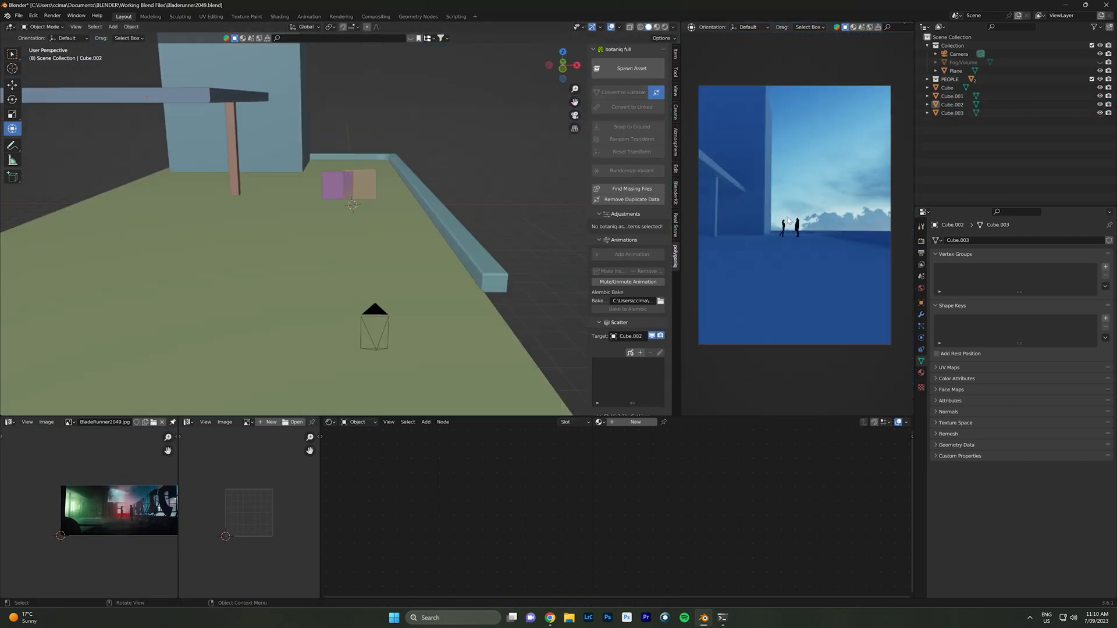
# Apply the Gravel with asphalt material from an asphalt search to the ground plane and adjust its UVs.
pyautogui.click(335, 211)
pyautogui.moveTo(346, 205); pyautogui.dragTo(348, 200)
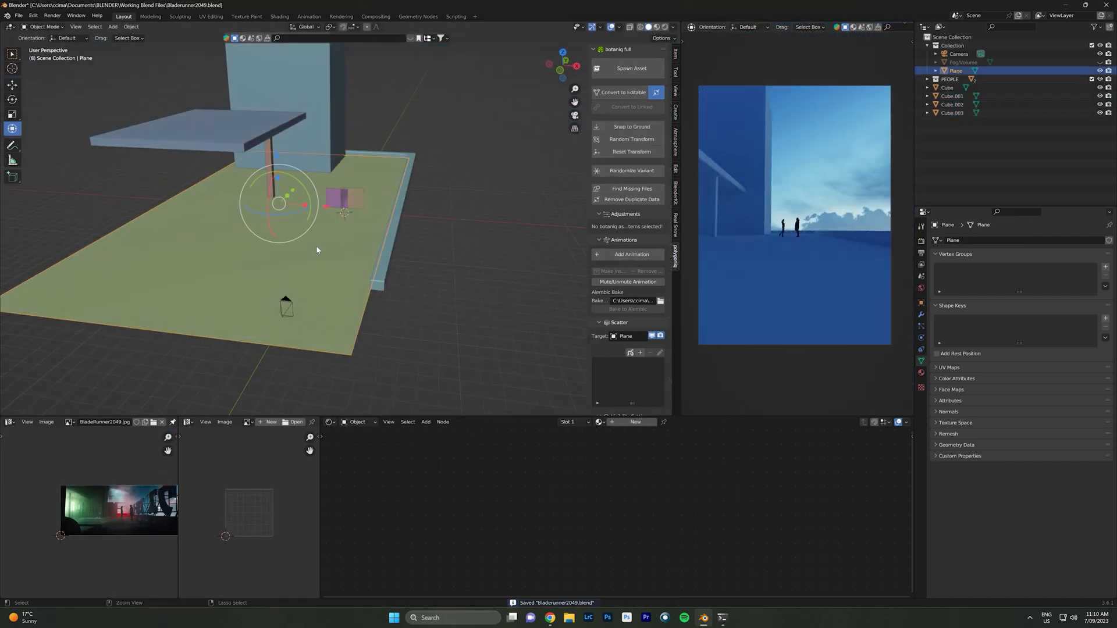
pyautogui.click(362, 71)
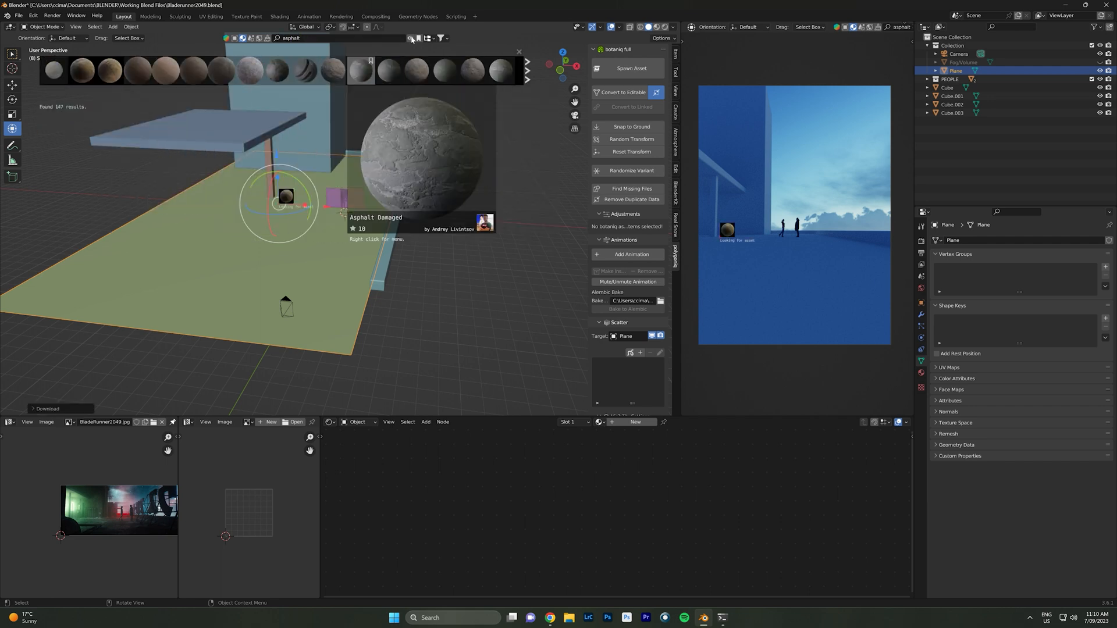
pyautogui.press('Tab')
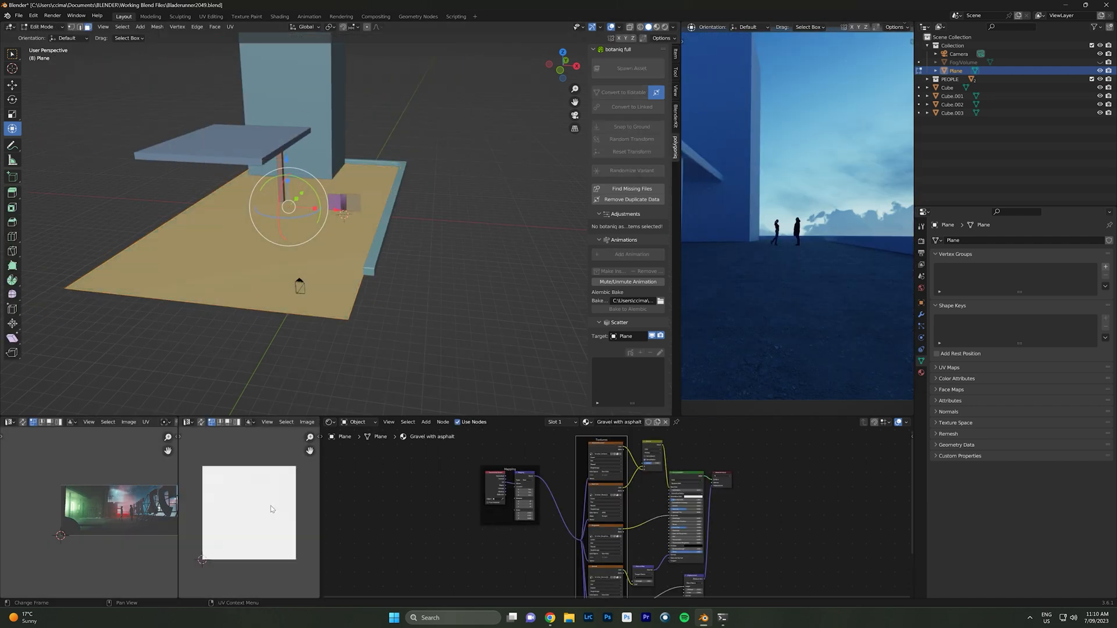
pyautogui.press('Tab')
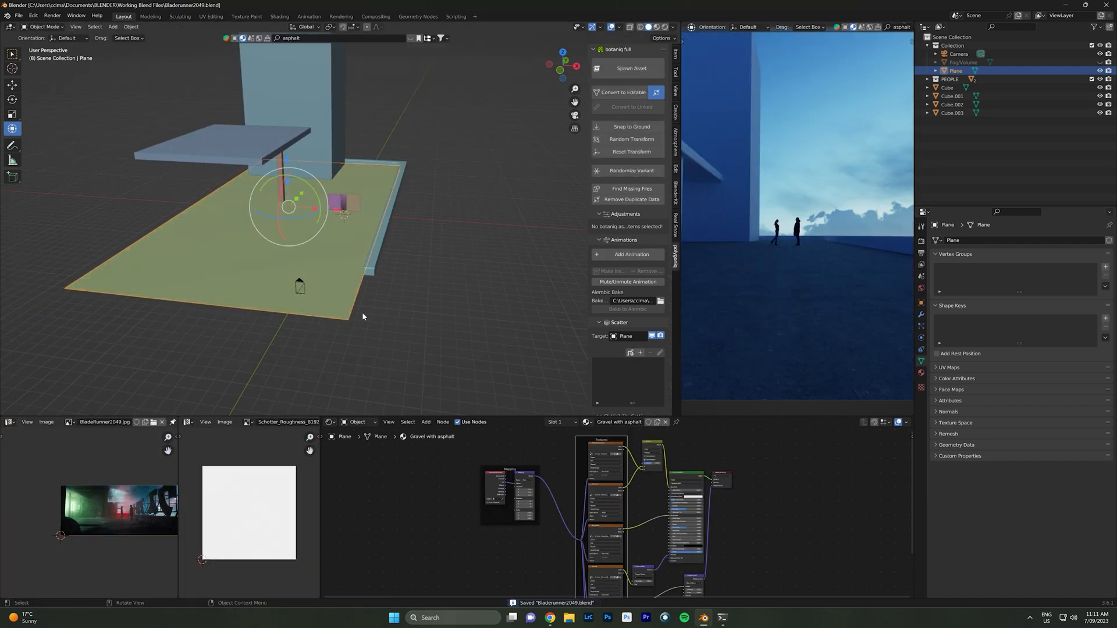
# Enable Adaptive Subdivision on the ground plane's Subdivision modifier and set the dicing scale to 0.7.
pyautogui.click(1049, 278)
pyautogui.doubleClick(1052, 288)
pyautogui.write('0.7')
pyautogui.press('Return')
# Loop-cut a recessed doorway into the tower's front face and scale the tower's cube-projected UVs.
pyautogui.press('Tab')
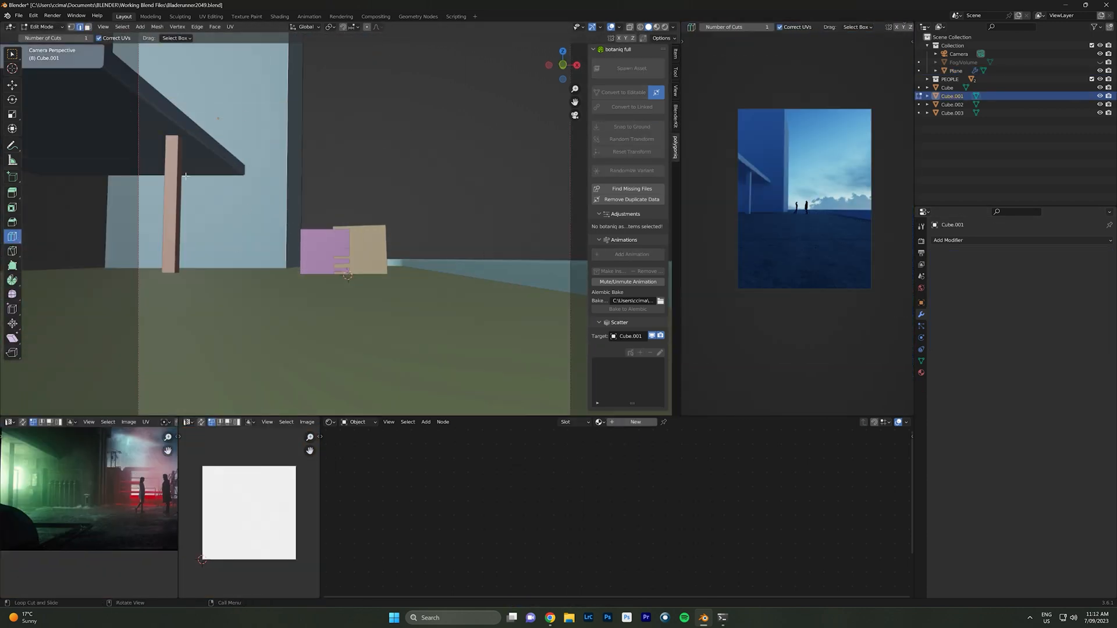
pyautogui.scroll(-5, 185, 176)
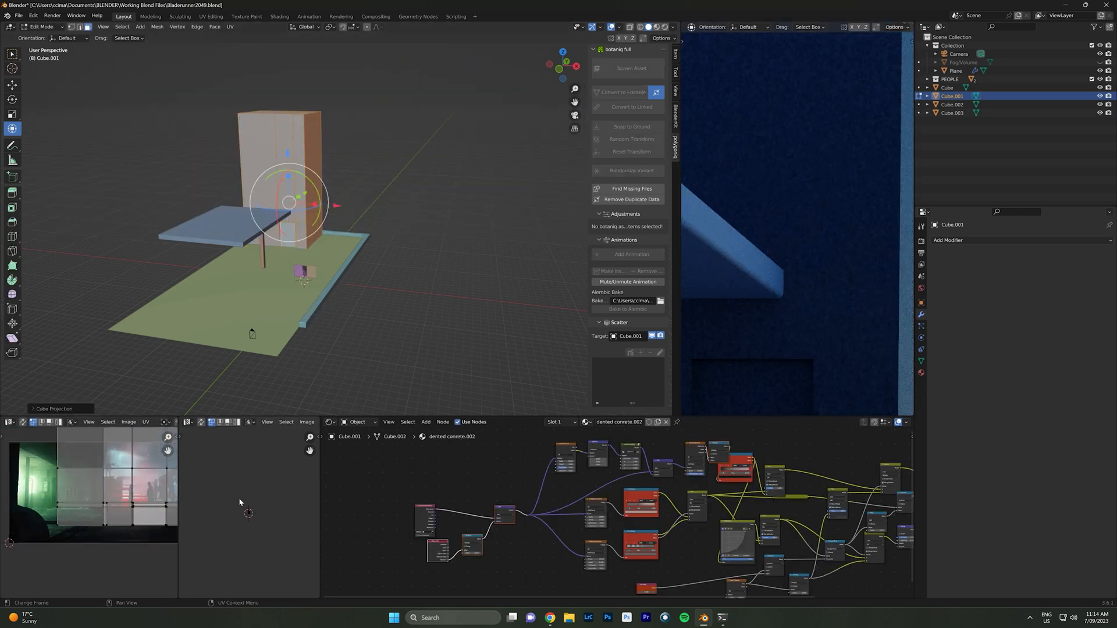
pyautogui.press('a')
pyautogui.press('s')
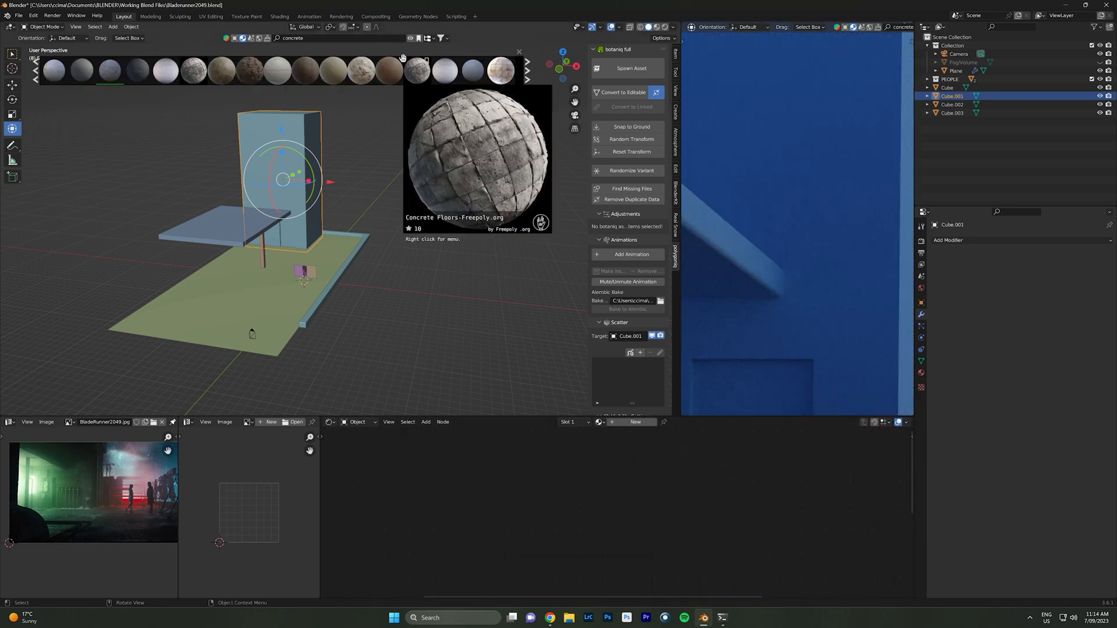
# Try Worn concrete from the concrete search results, and replace it with Procedural Concrete 3 on the tower.
pyautogui.click(528, 71)
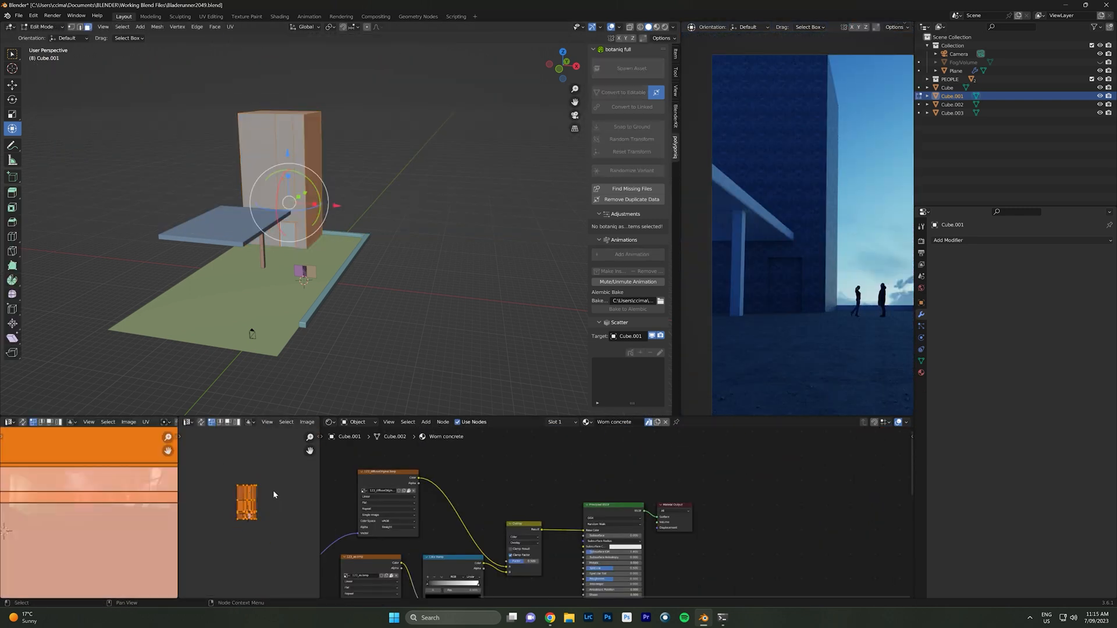
pyautogui.moveTo(615, 526); pyautogui.dragTo(581, 526)
pyautogui.click(109, 74)
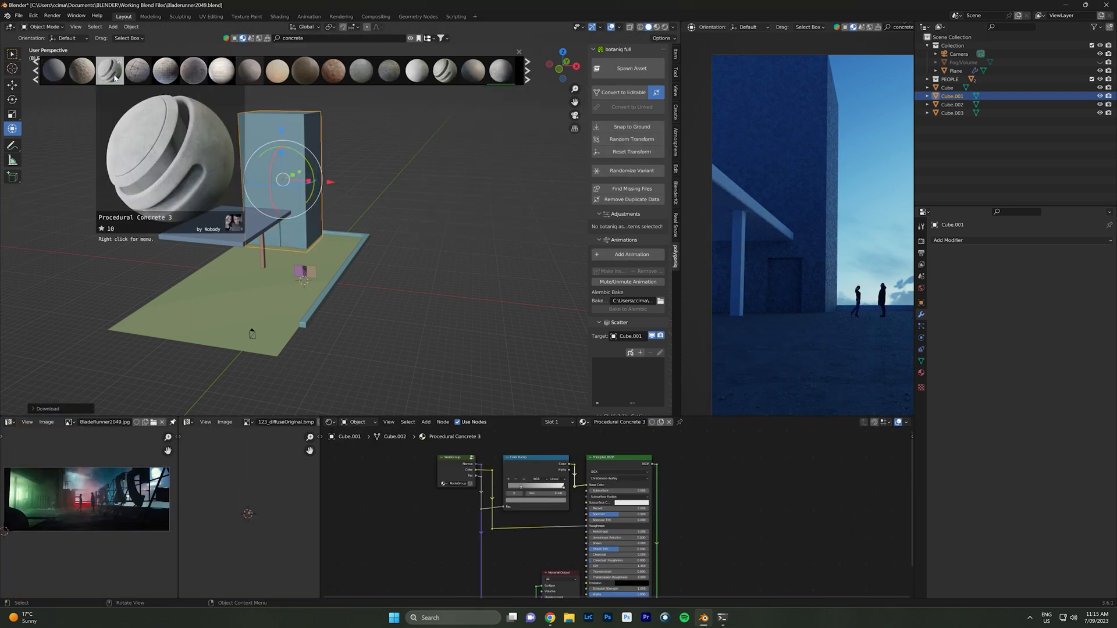
pyautogui.click(519, 52)
pyautogui.scroll(-1, 506, 233)
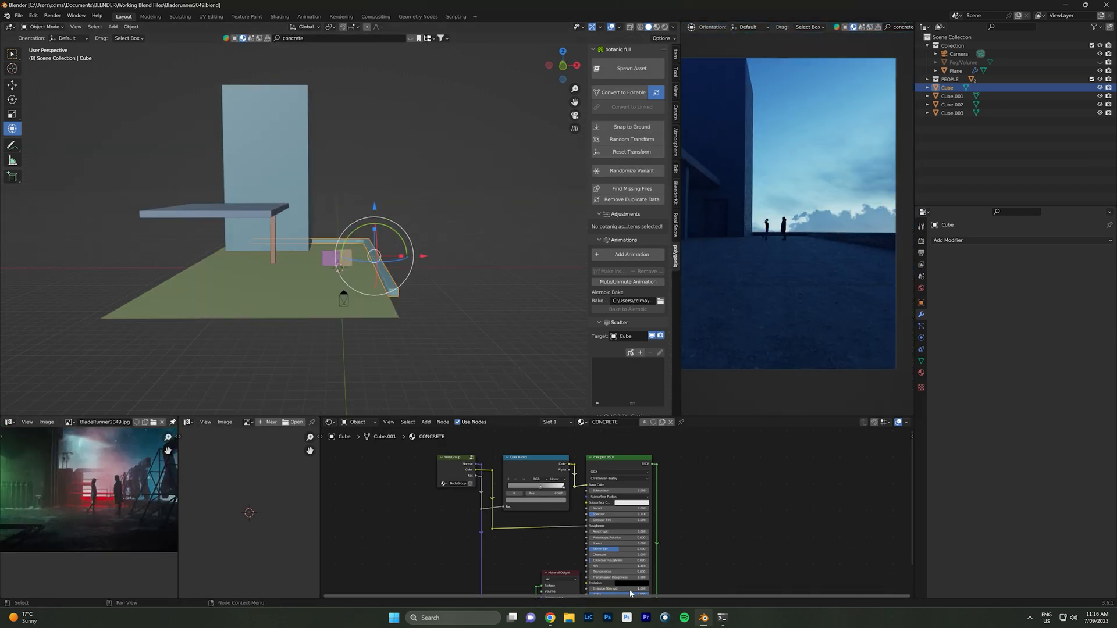
# Find the meter rack KB3D_AMC_PropMeters_B in the Kitbash Americana file and copy it.
pyautogui.moveTo(523, 291)
pyautogui.keyDown('shift'); pyautogui.mouseDown(button='middle')
pyautogui.moveTo(426, 307)
pyautogui.moveTo(527, 272)
pyautogui.moveTo(505, 269)
pyautogui.moveTo(531, 296)
pyautogui.moveTo(501, 303)
pyautogui.moveTo(478, 291)
pyautogui.moveTo(512, 285)
pyautogui.mouseUp(button='middle'); pyautogui.keyUp('shift')
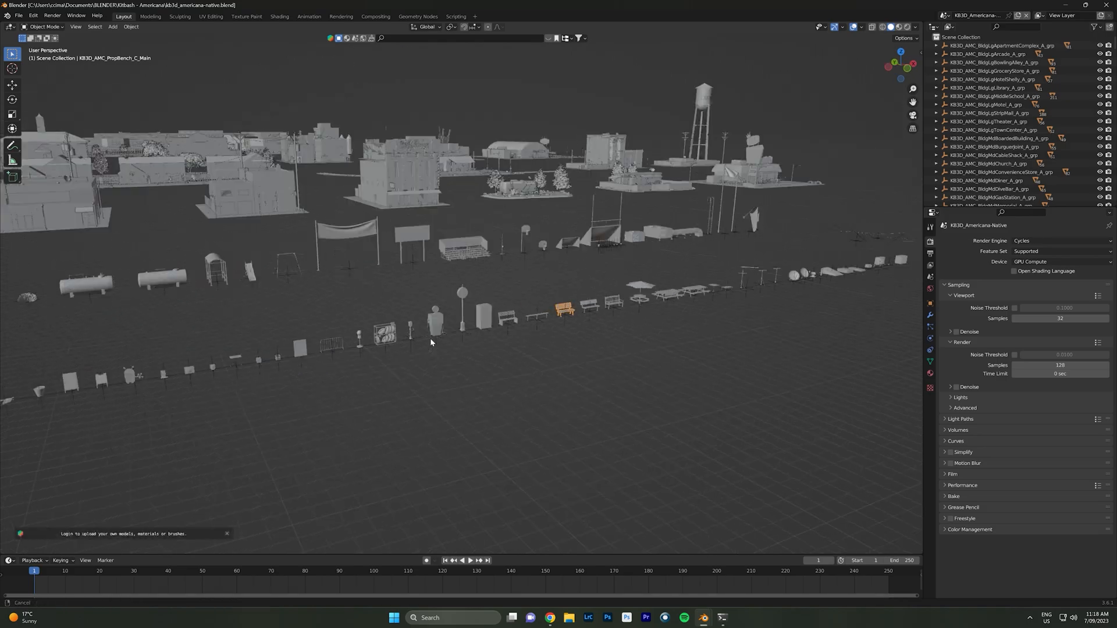
pyautogui.scroll(3, 414, 334)
pyautogui.moveTo(431, 339); pyautogui.dragTo(466, 297, button='middle')
pyautogui.scroll(4, 462, 298)
pyautogui.click(458, 299)
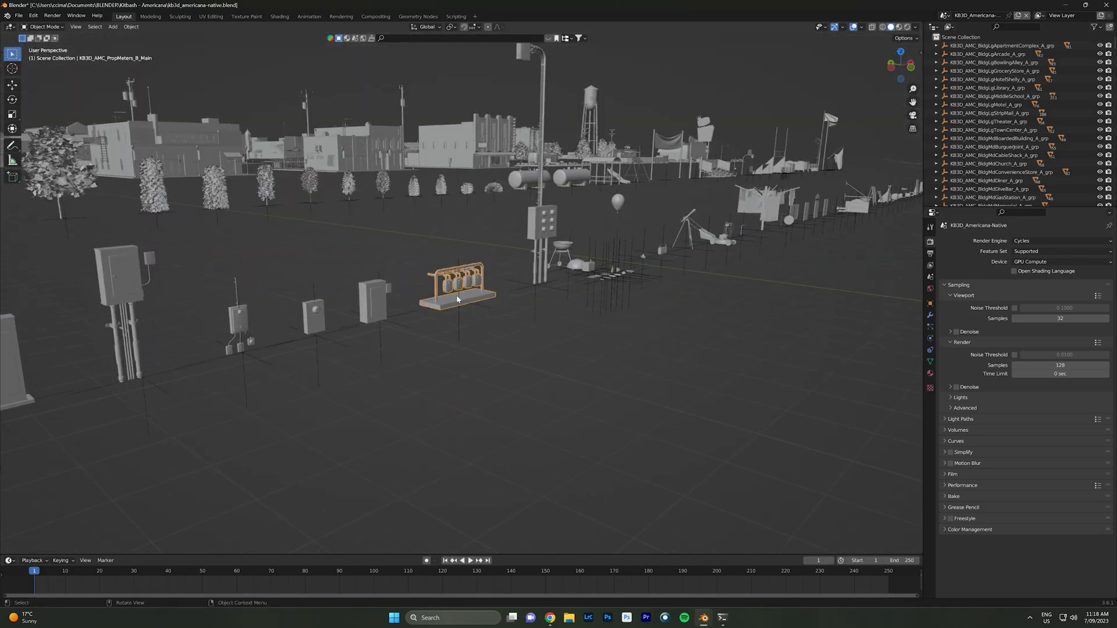
pyautogui.hotkey('ctrl', 'c')
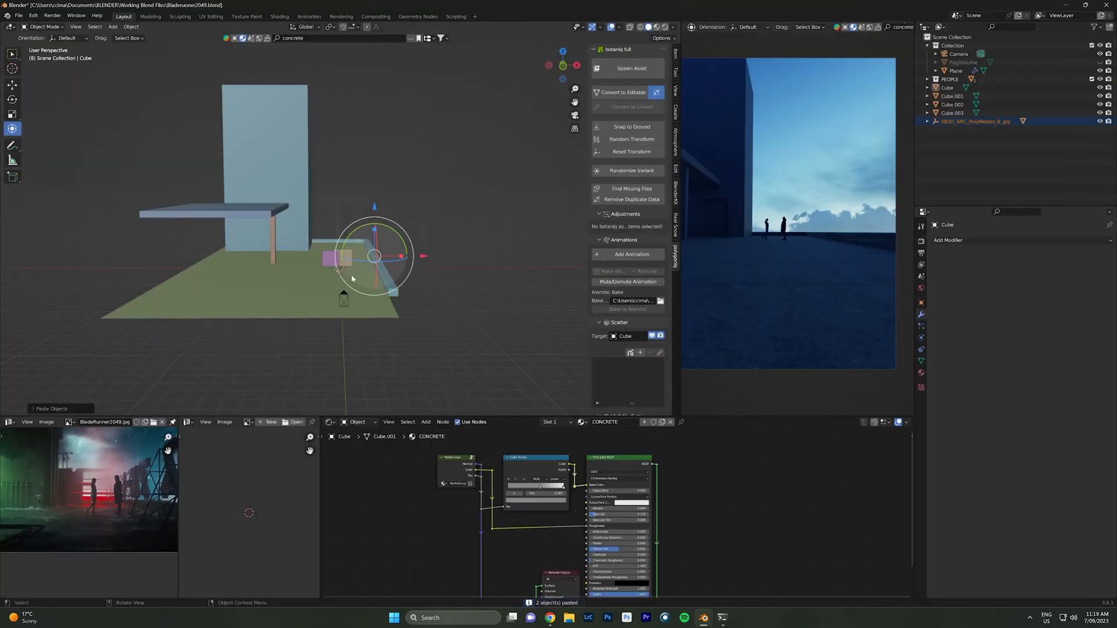
# Put the pasted meter rack in a new collection named Controls and place it against the tower wall by the doorway.
pyautogui.write('Control')
pyautogui.write('s')
pyautogui.press('Return')
pyautogui.press('g')
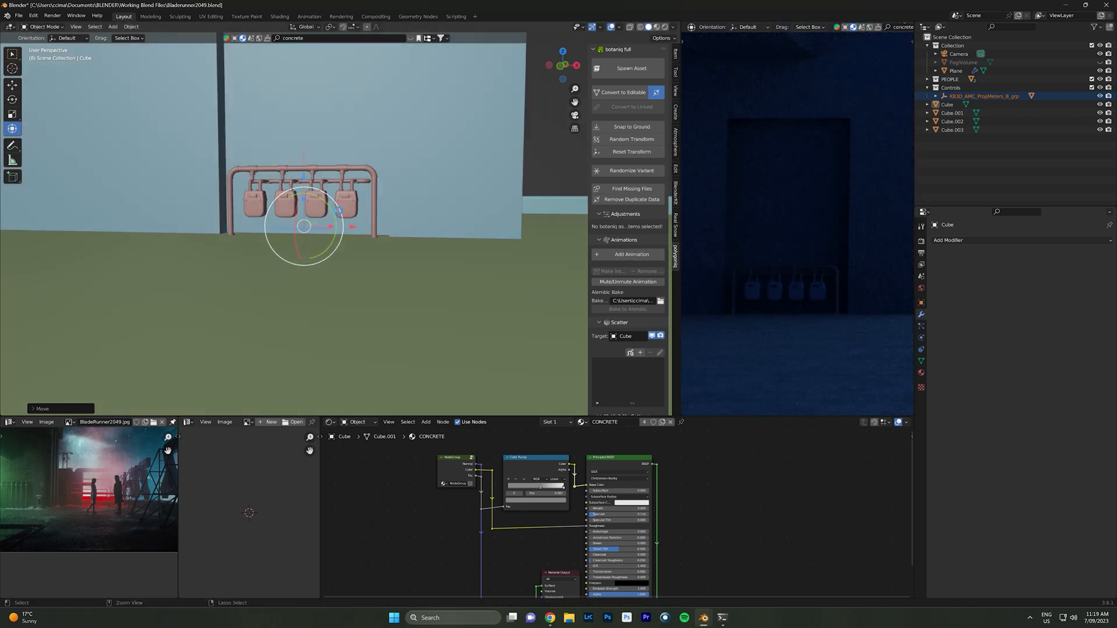
pyautogui.moveTo(396, 198); pyautogui.dragTo(351, 215, button='middle')
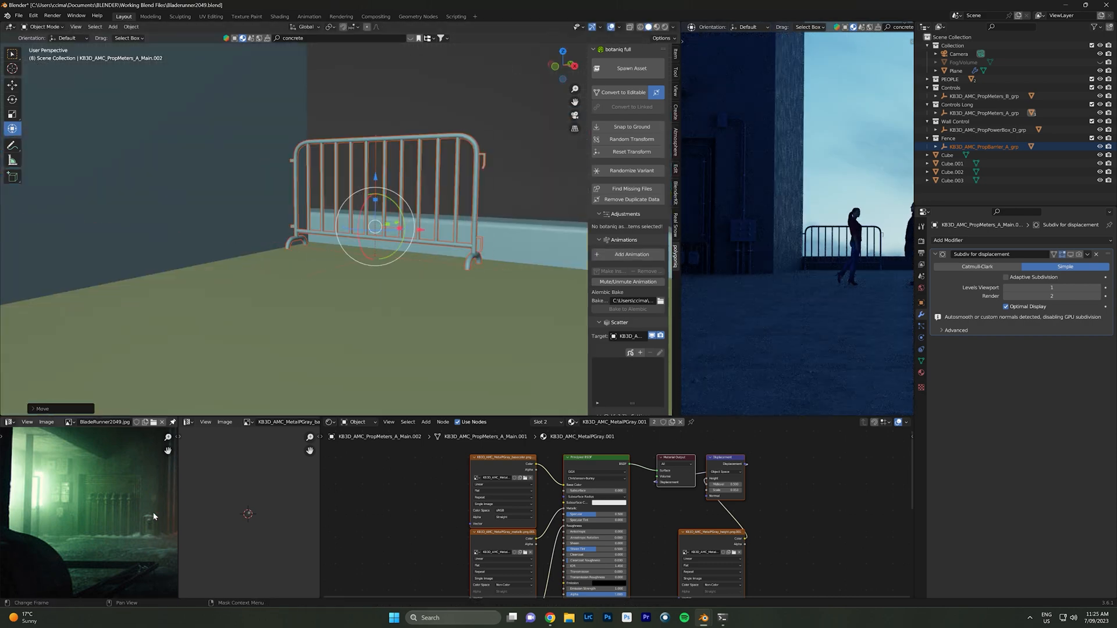
# Make a linked duplicate of the barrier fence and line it up beside the original along the perimeter wall.
pyautogui.scroll(-3, 154, 516)
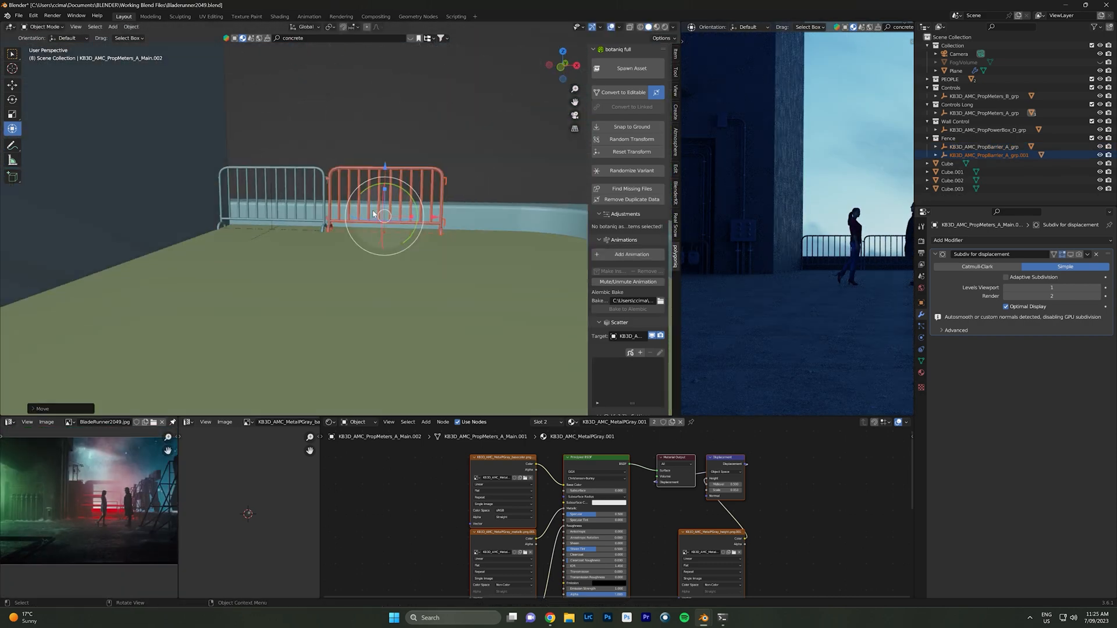
pyautogui.hotkey('alt', 'd')
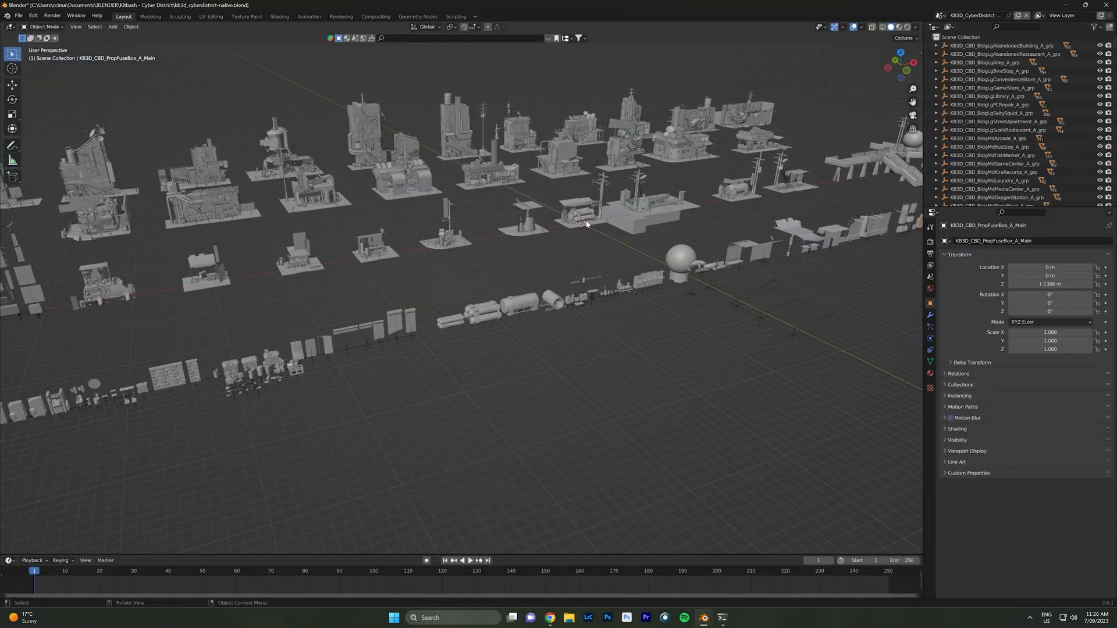
# Bring building and HVAC parts from the Kitbash Cyber District file, delete what is unneeded and mount them on the tower above the canopy.
pyautogui.moveTo(774, 355); pyautogui.dragTo(555, 182, button='middle')
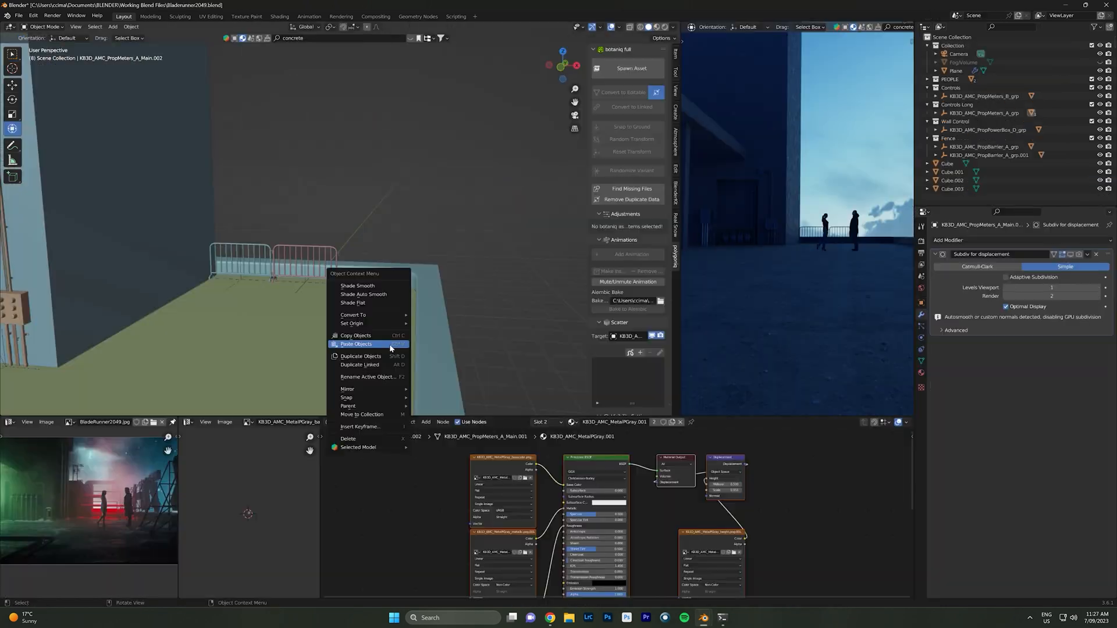
pyautogui.press('Delete')
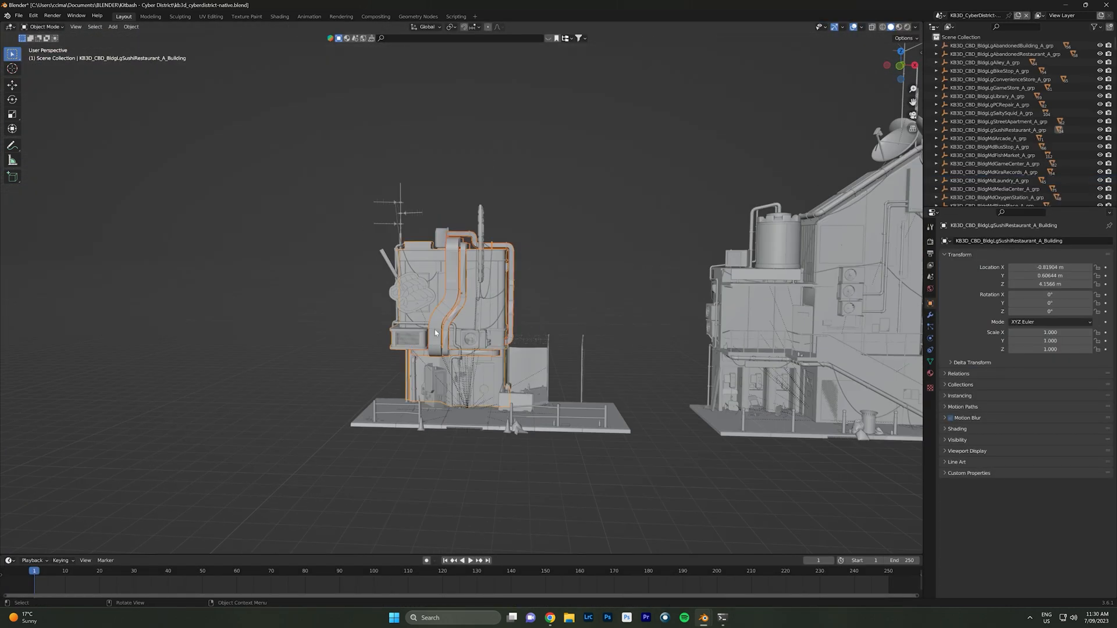
pyautogui.moveTo(493, 339); pyautogui.dragTo(430, 329, button='middle')
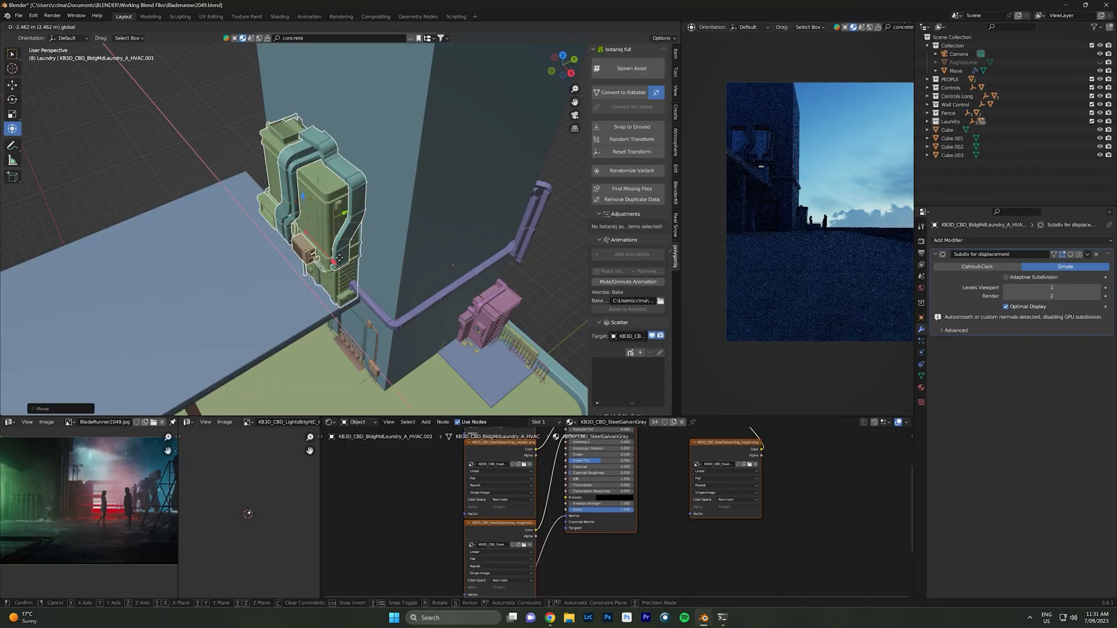
pyautogui.moveTo(272, 133); pyautogui.dragTo(271, 124)
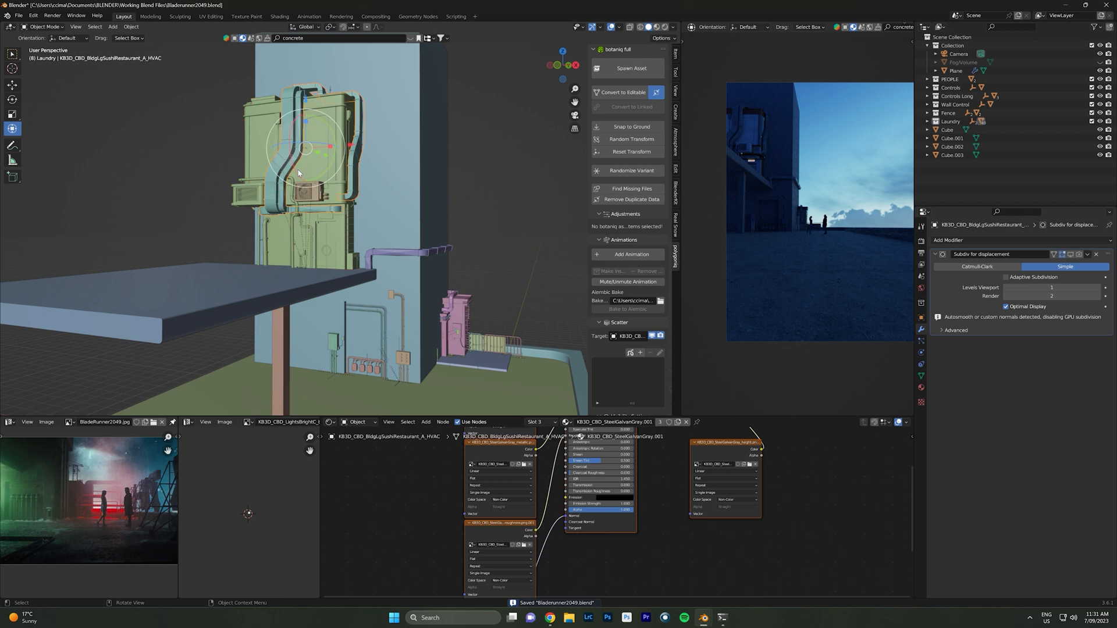
# Add a copy of the sushi restaurant HVAC duct, rotate it and move it onto the tower's upper side wall.
pyautogui.hotkey('ctrl', 'v')
pyautogui.press('r')
pyautogui.press('g')
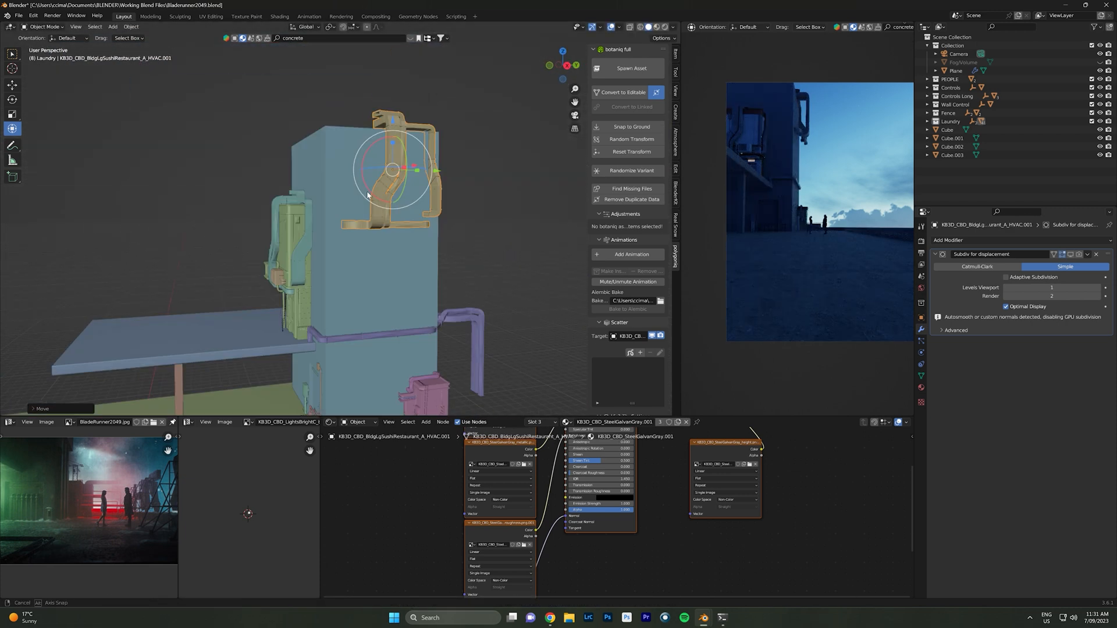
# Make another linked copy of the HVAC duct and place it high on the tower's front above the building parts.
pyautogui.hotkey('alt', 'd')
pyautogui.press('z')
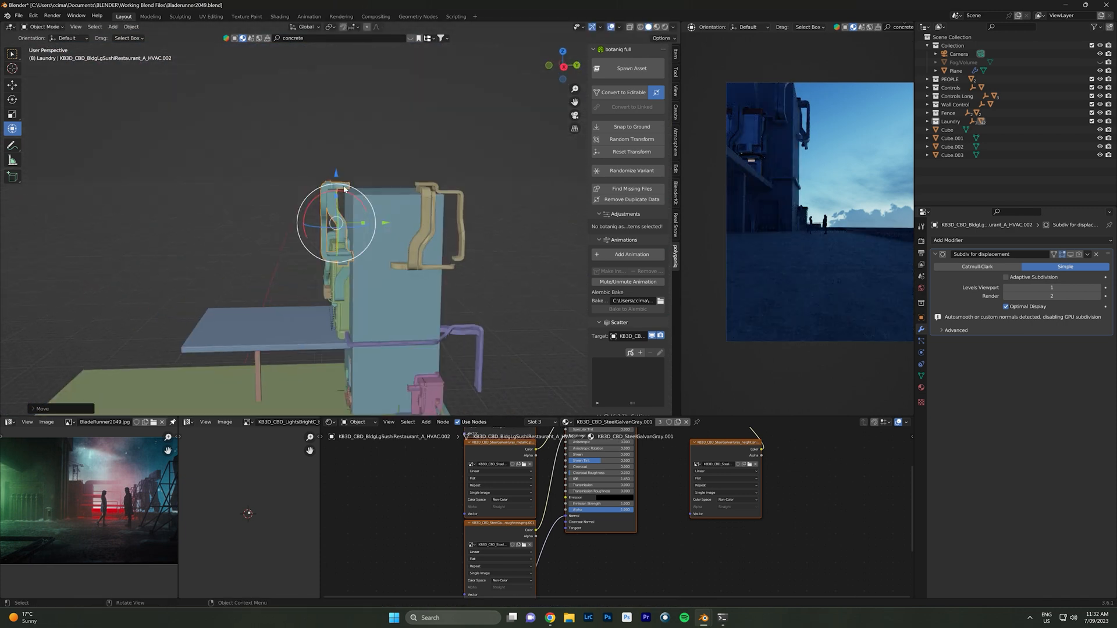
# Save the scene file, look over the Kitbash Americana file and return to the Blade Runner scene.
pyautogui.hotkey('ctrl', 's')
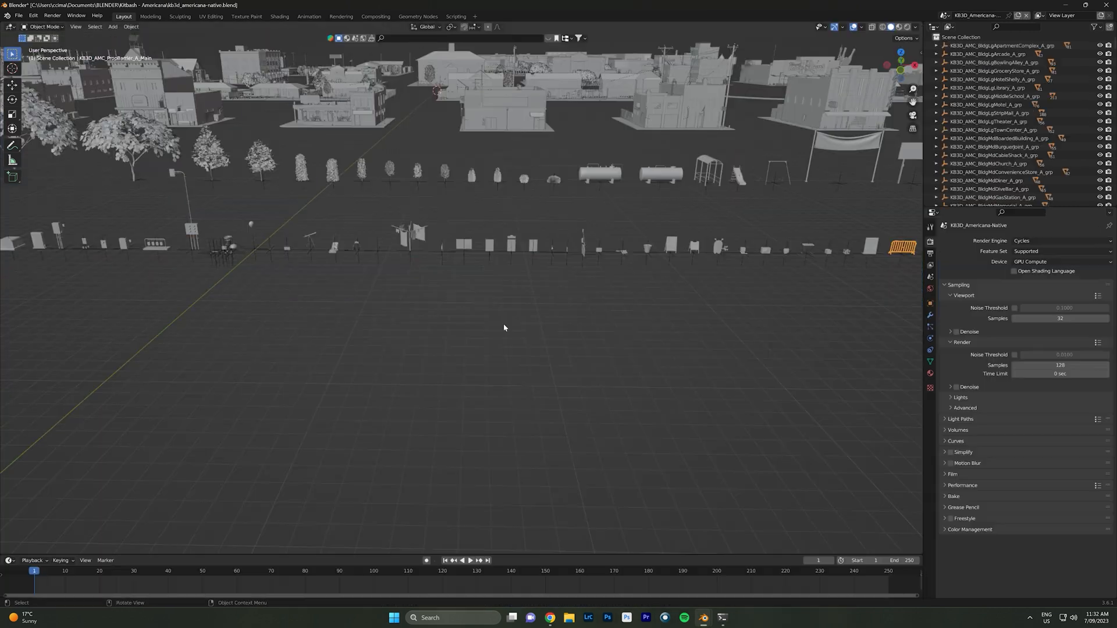
pyautogui.moveTo(703, 617)
pyautogui.click(636, 589)
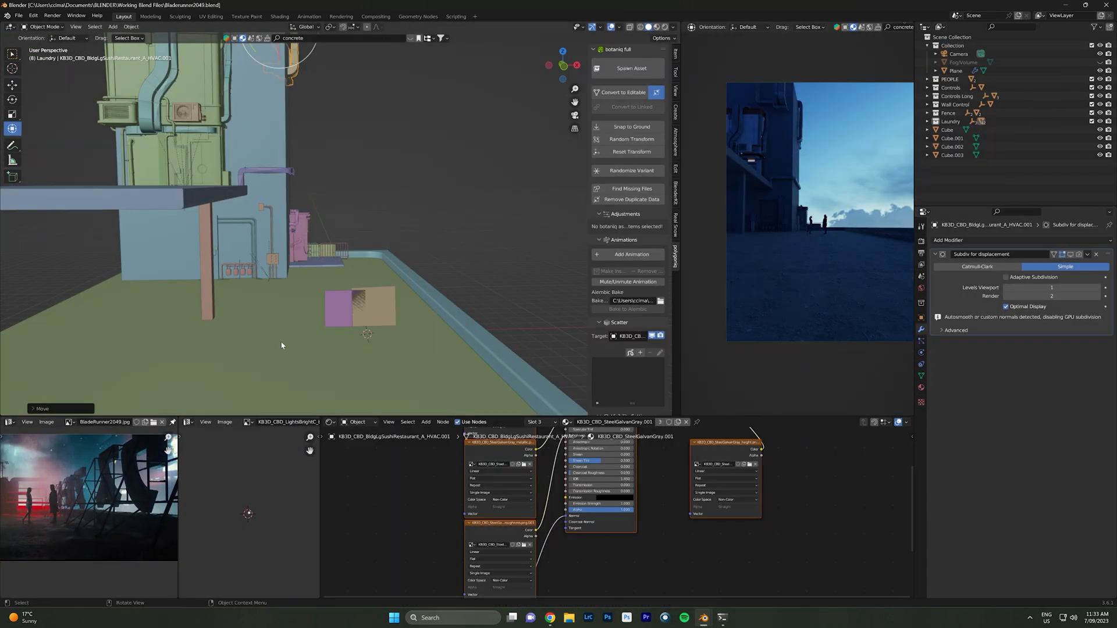
# Add a thin vertical cylinder as a pole and place it on the ground beside the perimeter wall.
pyautogui.click(377, 381)
pyautogui.moveTo(413, 333); pyautogui.dragTo(461, 333)
pyautogui.moveTo(415, 285); pyautogui.dragTo(416, 261)
pyautogui.moveTo(378, 274); pyautogui.dragTo(359, 287, button='middle')
pyautogui.scroll(4, 359, 287)
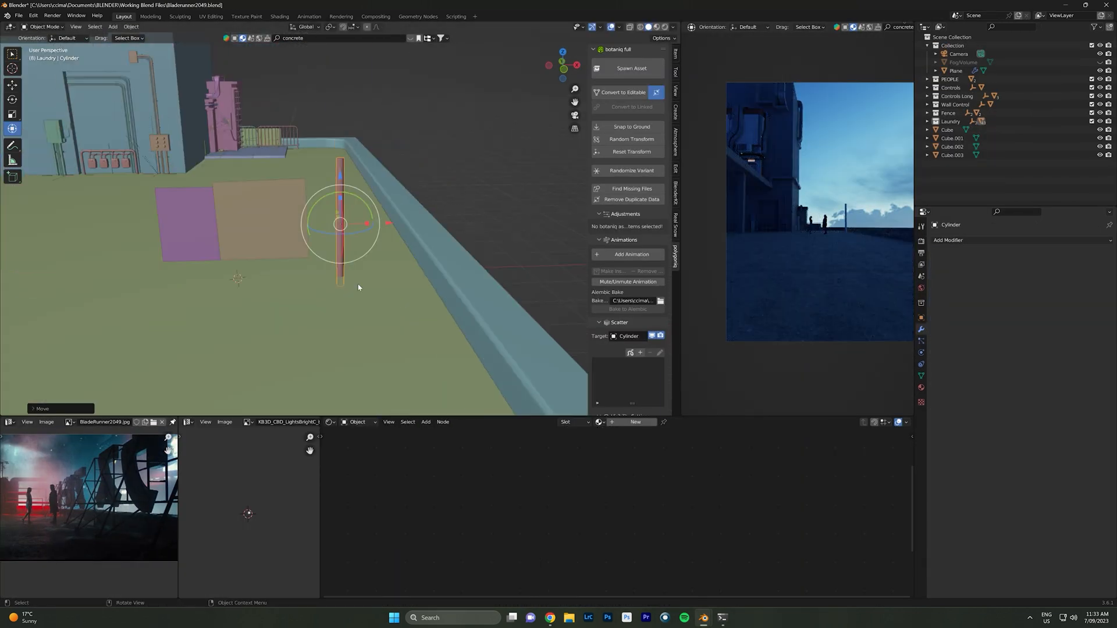
# Array the pole into five copies along the wall with a relative Y offset of -14.3 and duplicate the row.
pyautogui.moveTo(370, 212)
pyautogui.mouseDown(button='middle')
pyautogui.moveTo(374, 236)
pyautogui.moveTo(361, 226)
pyautogui.mouseUp(button='middle')
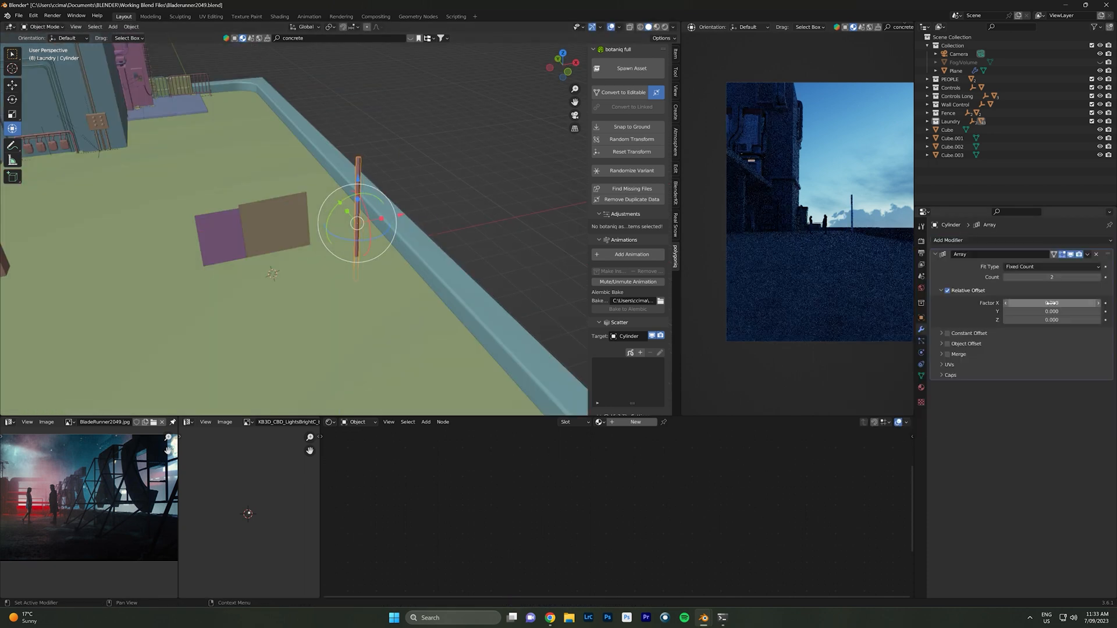
pyautogui.moveTo(384, 230); pyautogui.dragTo(404, 233, button='middle')
pyautogui.moveTo(315, 232); pyautogui.dragTo(354, 250)
pyautogui.moveTo(420, 249); pyautogui.dragTo(408, 241, button='middle')
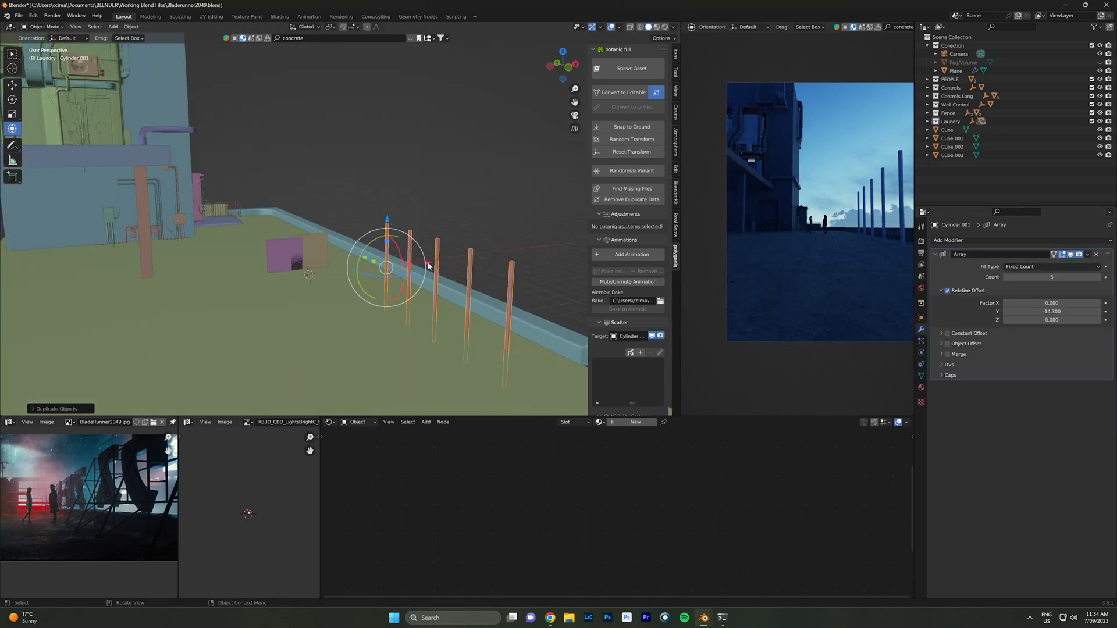
# Rotate the duplicated pole row 90° about the Y axis and raise it towards the pole tops.
pyautogui.moveTo(427, 265); pyautogui.dragTo(387, 268)
pyautogui.press('r')
pyautogui.press('y')
pyautogui.press('9')
pyautogui.press('0')
pyautogui.press('Return')
pyautogui.moveTo(387, 268); pyautogui.dragTo(349, 265, button='middle')
pyautogui.moveTo(387, 256); pyautogui.dragTo(387, 233)
pyautogui.moveTo(407, 262); pyautogui.dragTo(372, 290, button='middle')
# Line up the rotated poles as crossbeams at the tops of the vertical poles.
pyautogui.moveTo(361, 117); pyautogui.dragTo(381, 115)
pyautogui.moveTo(361, 262); pyautogui.dragTo(407, 227, button='middle')
pyautogui.moveTo(414, 152); pyautogui.dragTo(420, 151)
pyautogui.moveTo(420, 175); pyautogui.dragTo(378, 151, button='middle')
pyautogui.scroll(3, 373, 192)
pyautogui.moveTo(381, 268); pyautogui.dragTo(389, 272)
pyautogui.moveTo(360, 262); pyautogui.dragTo(454, 222, button='middle')
# Set the array's relative Y offset to 0 and try extruding the pole's mesh in Edit Mode.
pyautogui.doubleClick(1066, 311)
pyautogui.write('0')
pyautogui.press('Return')
pyautogui.press('Tab')
pyautogui.scroll(2, 360, 233)
pyautogui.press('e')
pyautogui.press('KP_1')
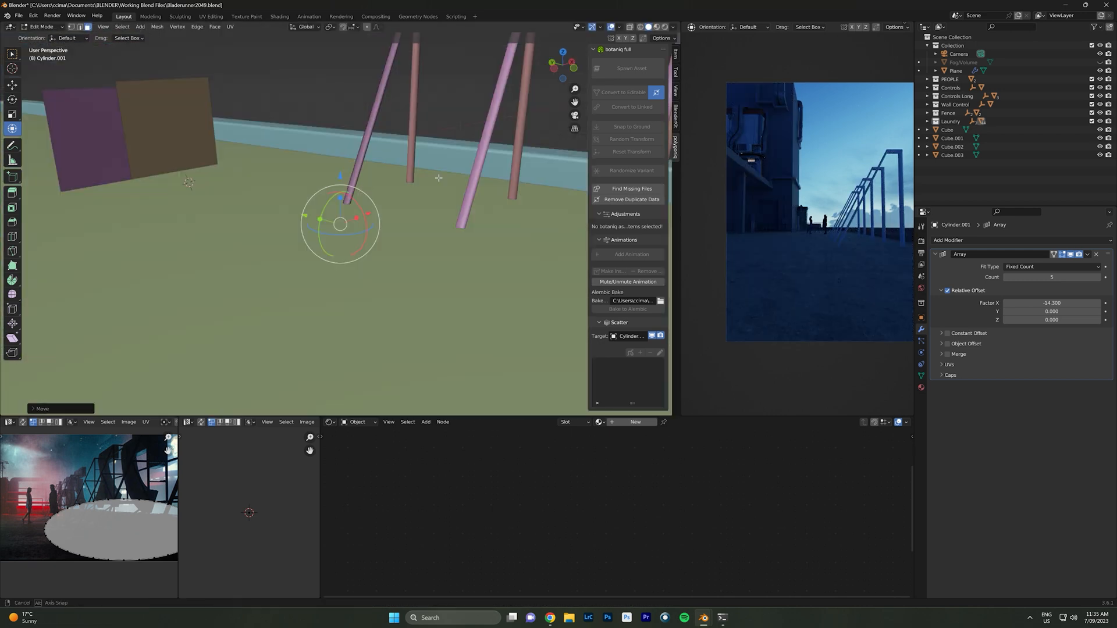
# Delete the whole cylinder pole structure beside the perimeter wall.
pyautogui.moveTo(350, 225); pyautogui.dragTo(417, 153, button='middle')
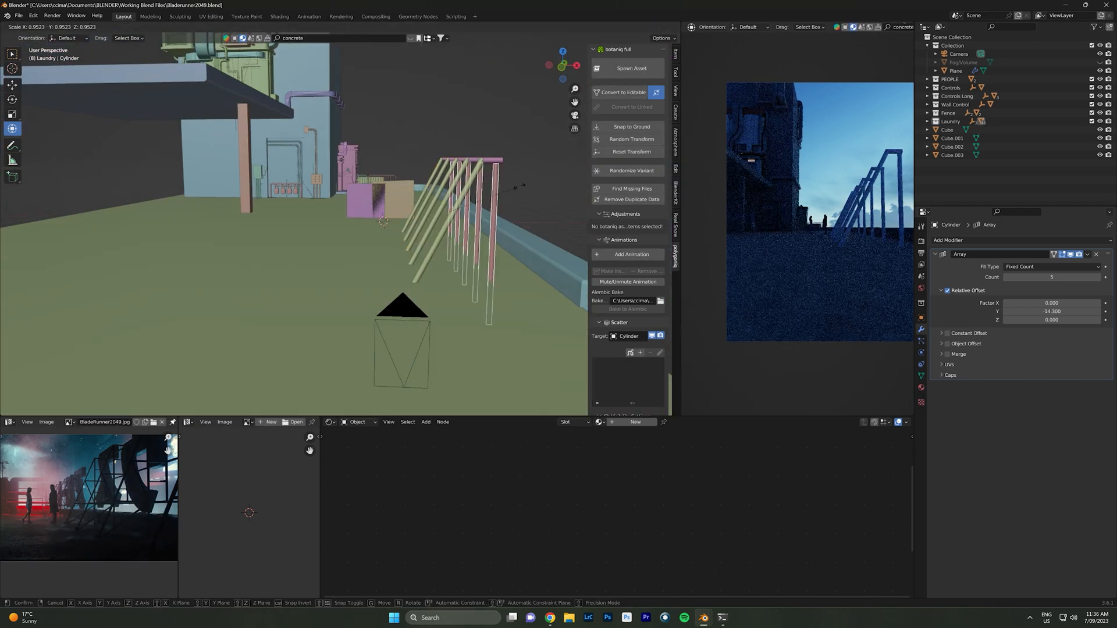
pyautogui.moveTo(492, 189); pyautogui.dragTo(443, 185, button='middle')
pyautogui.press('Delete')
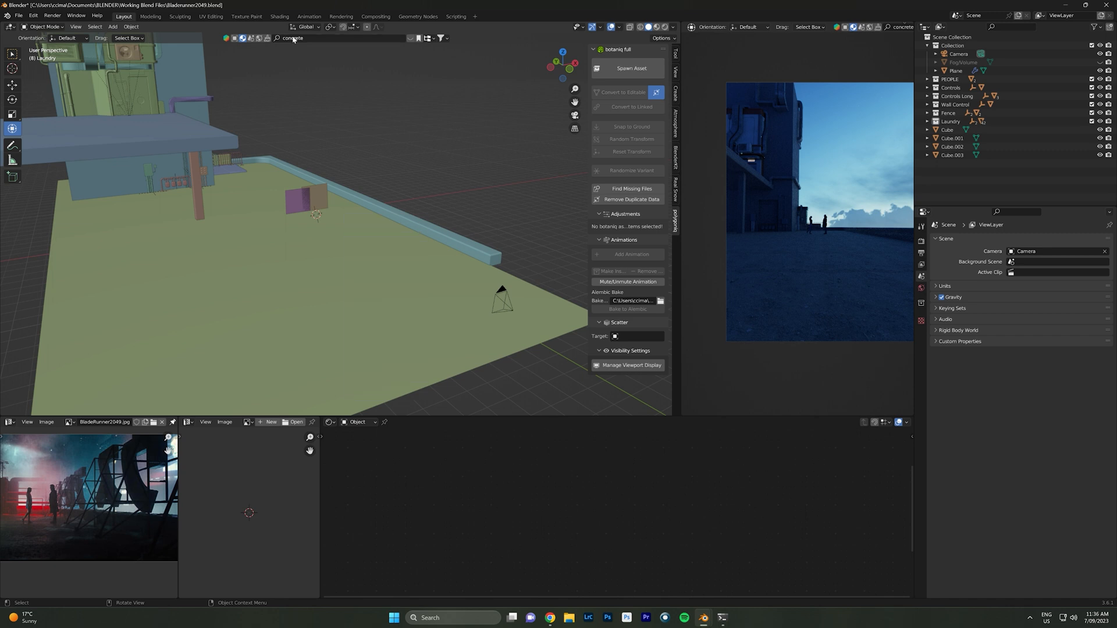
# Add a cube, stretch it along Z into a tall thin post and move it in front of the perimeter wall.
pyautogui.click(366, 225)
pyautogui.press('s')
pyautogui.press('z')
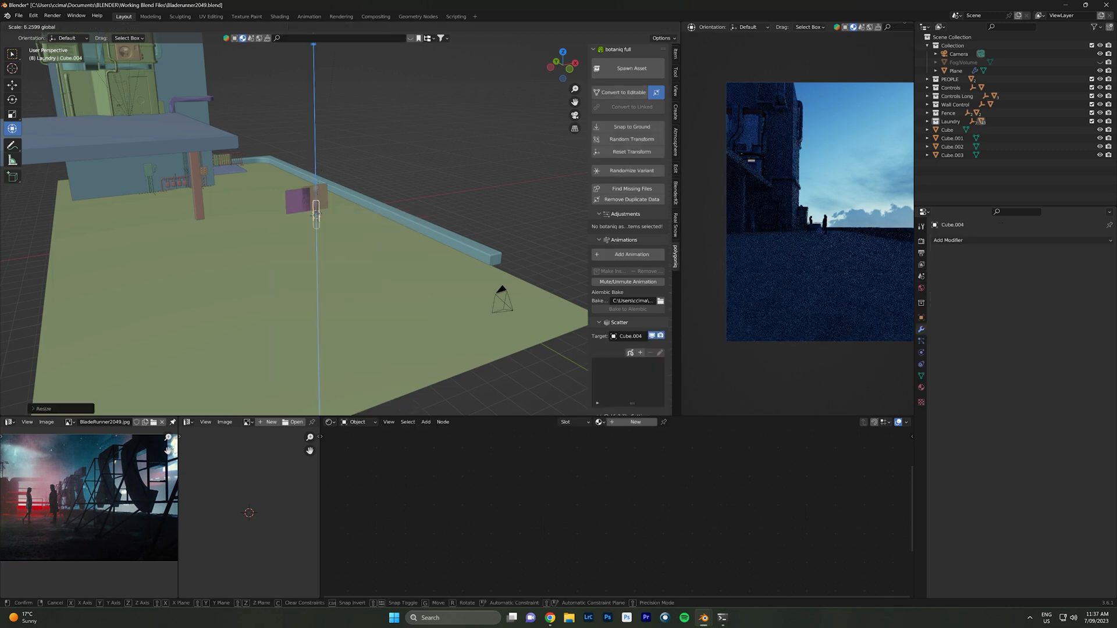
pyautogui.click(378, 166)
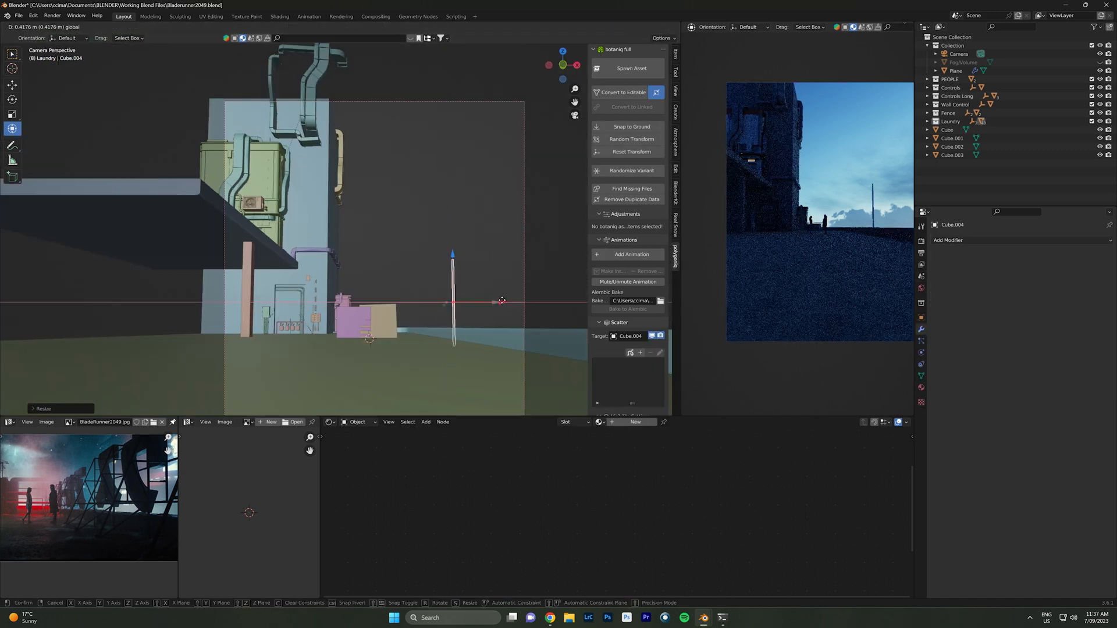
pyautogui.click(502, 301)
# Try a second array on the row of posts with a relative X offset of -1.9, then undo it.
pyautogui.moveTo(502, 301); pyautogui.dragTo(376, 245, button='middle')
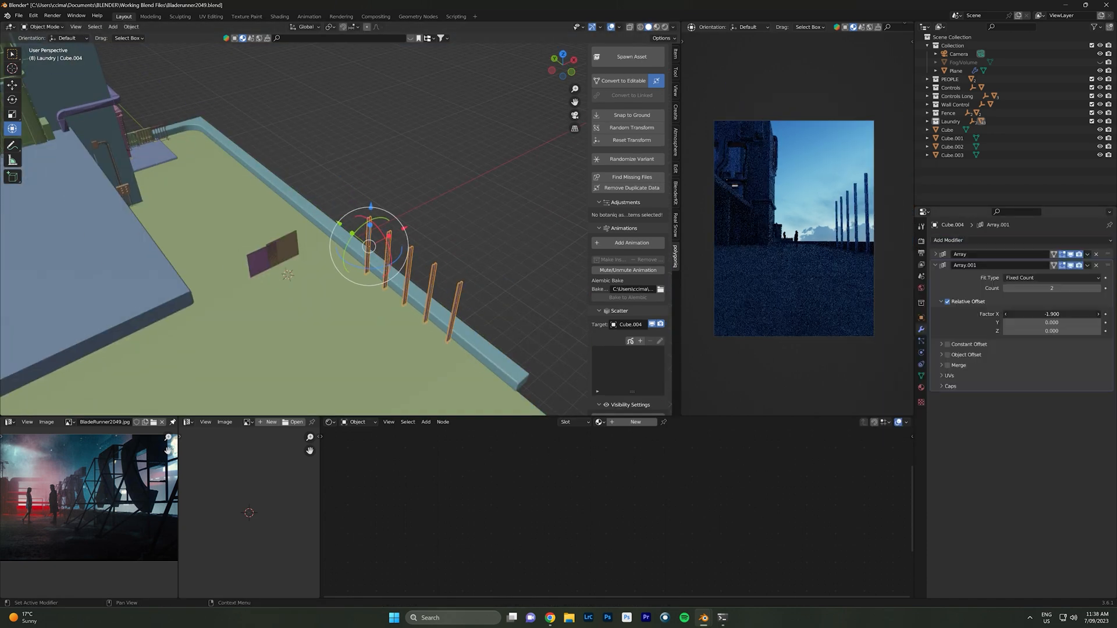
pyautogui.hotkey('ctrl', 'z')
pyautogui.moveTo(383, 263); pyautogui.dragTo(487, 272, button='middle')
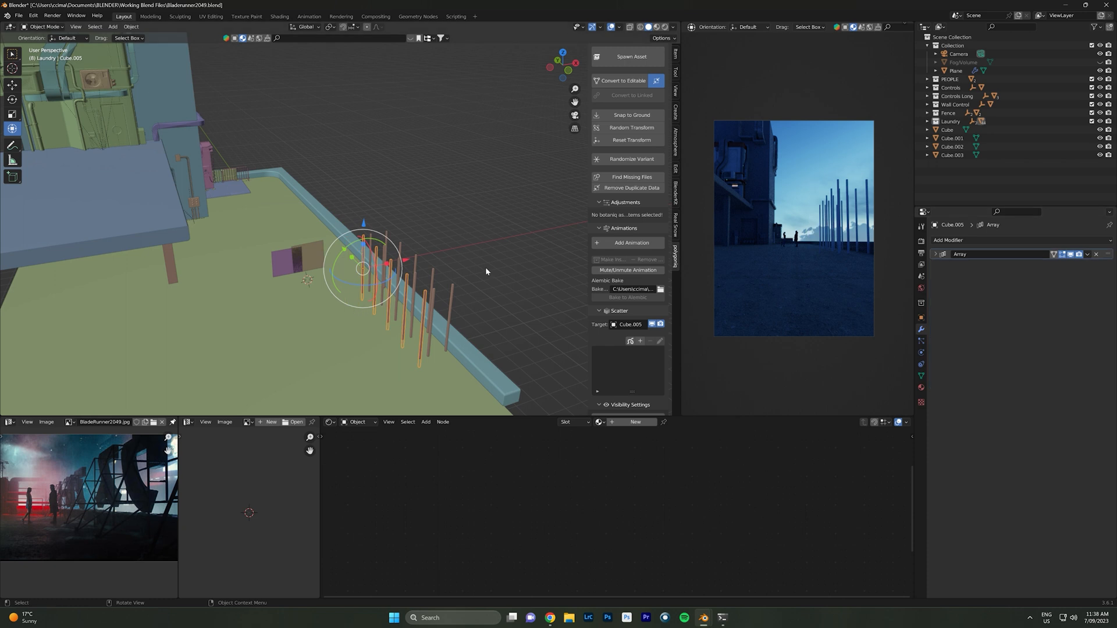
# Tilt the duplicated row of posts about the Y axis into leaning braces and adjust its height.
pyautogui.press('r')
pyautogui.press('y')
pyautogui.click(396, 267)
pyautogui.press('g')
pyautogui.press('z')
pyautogui.moveTo(396, 268); pyautogui.dragTo(450, 203, button='middle')
pyautogui.click(427, 245)
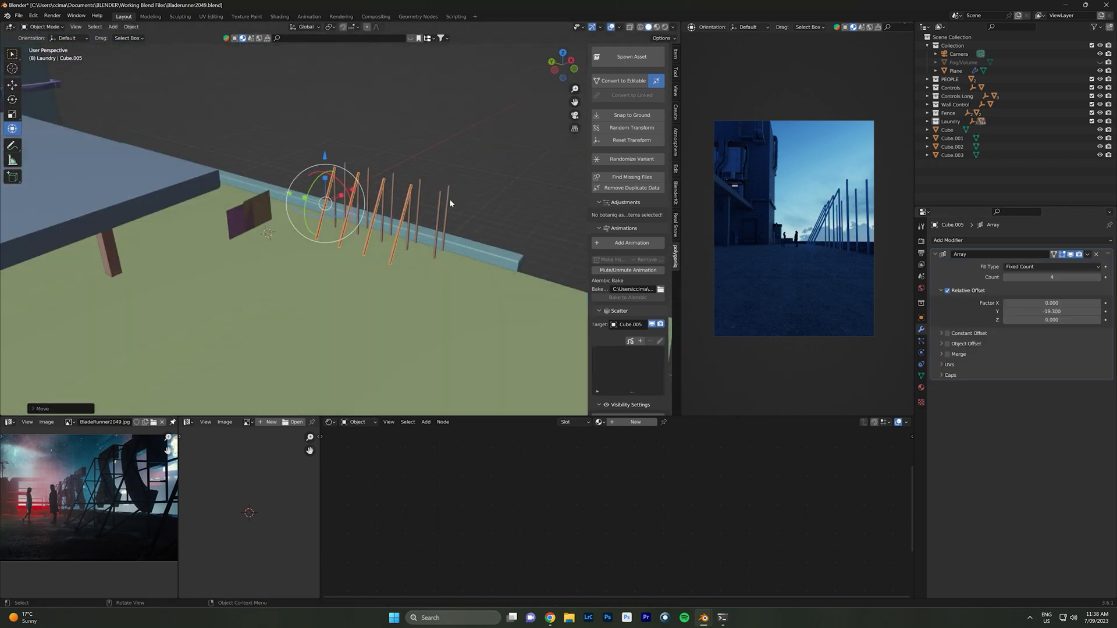
# Duplicate the row of leaning braces along the Y axis and fine-tune its placement.
pyautogui.hotkey('shift', 'd')
pyautogui.press('y')
pyautogui.moveTo(357, 216); pyautogui.dragTo(359, 216)
pyautogui.moveTo(410, 245); pyautogui.dragTo(368, 223, button='middle')
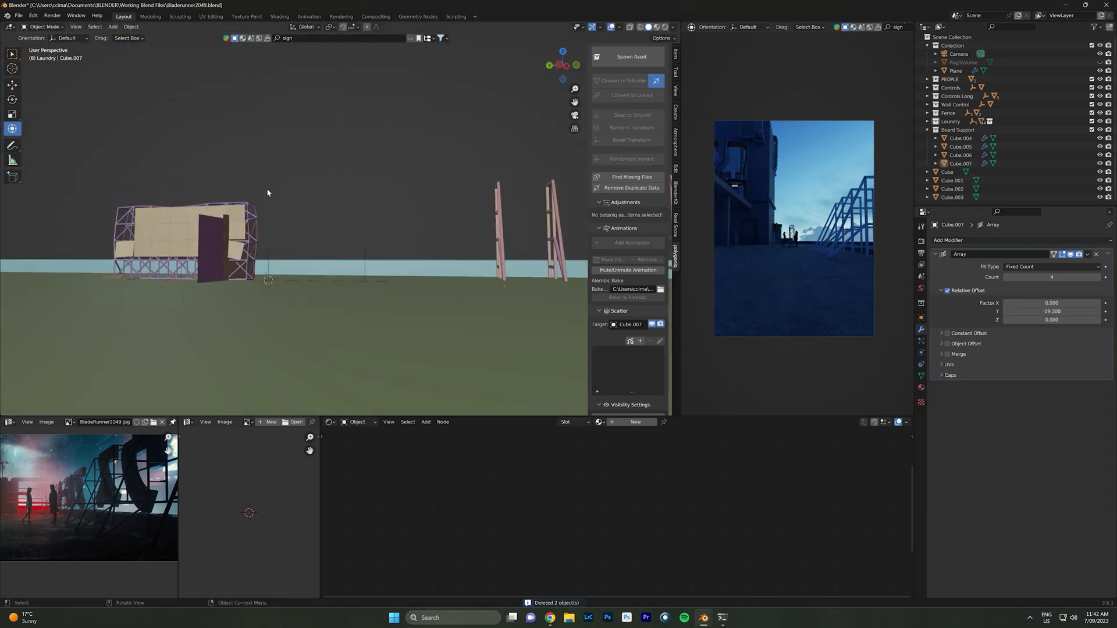
# Move the damaged sign board and its frame over to the perimeter wall near the camera.
pyautogui.click(171, 237)
pyautogui.press('KP_7')
pyautogui.press('g')
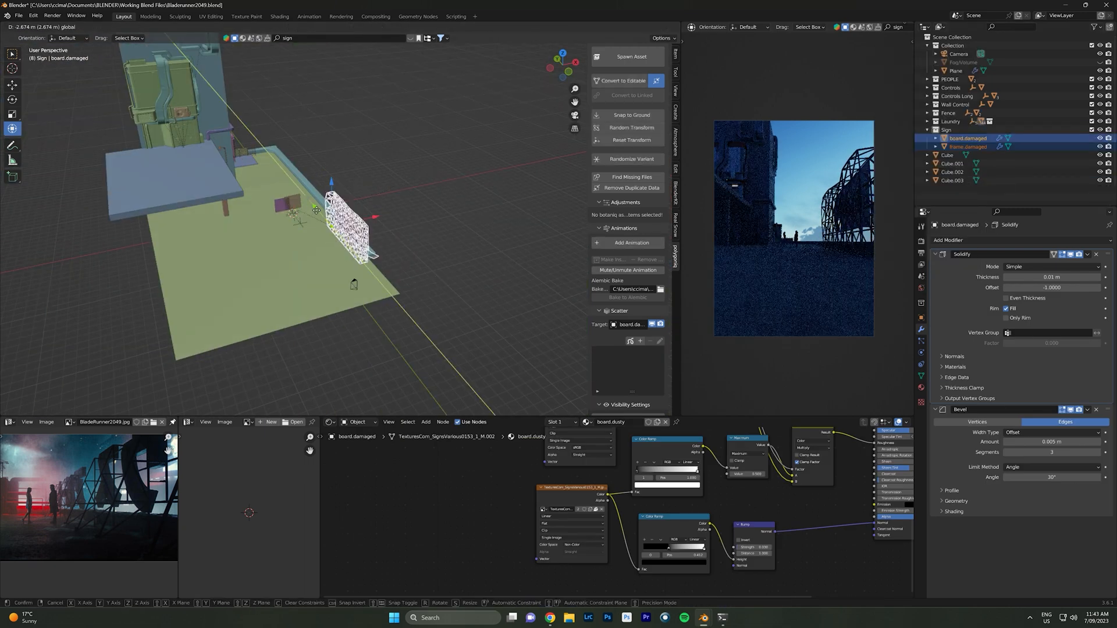
pyautogui.moveTo(316, 210); pyautogui.dragTo(312, 204)
pyautogui.moveTo(312, 205); pyautogui.dragTo(407, 314, button='middle')
pyautogui.moveTo(427, 330); pyautogui.dragTo(421, 330)
# Select the damaged sign's metal frame and nudge it into place at the wall.
pyautogui.click(354, 224)
pyautogui.moveTo(354, 233); pyautogui.dragTo(349, 256, button='middle')
pyautogui.moveTo(382, 254); pyautogui.dragTo(382, 258)
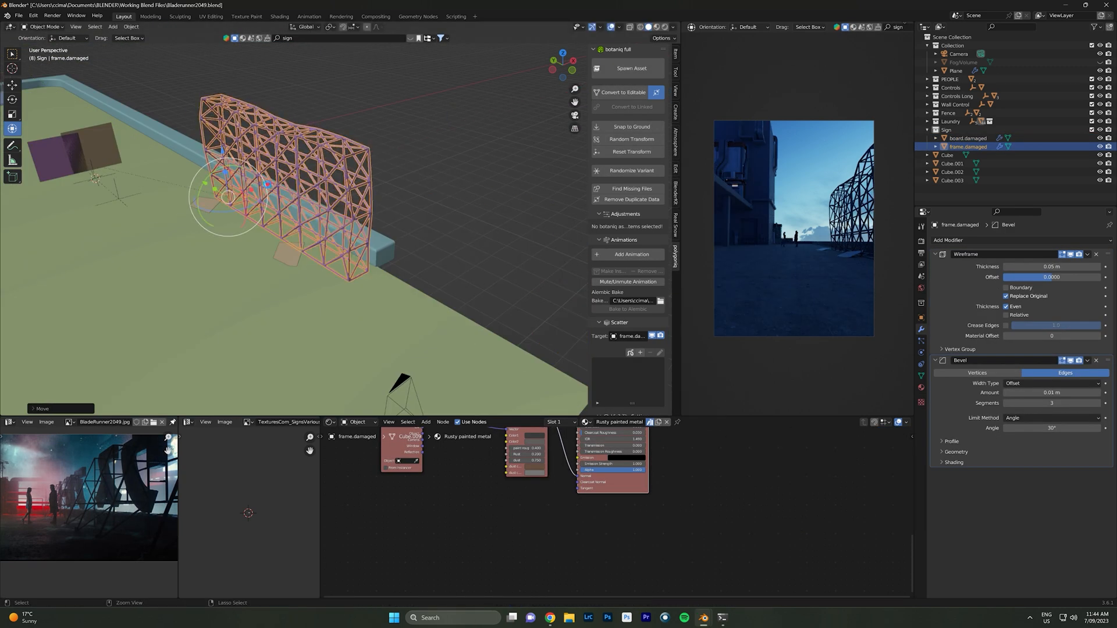
# Copy the rooftop air-conditioning prop from the Kitbash Americana file into the scene and put it in a new collection named Aircon Vent.
pyautogui.scroll(-4, 291, 233)
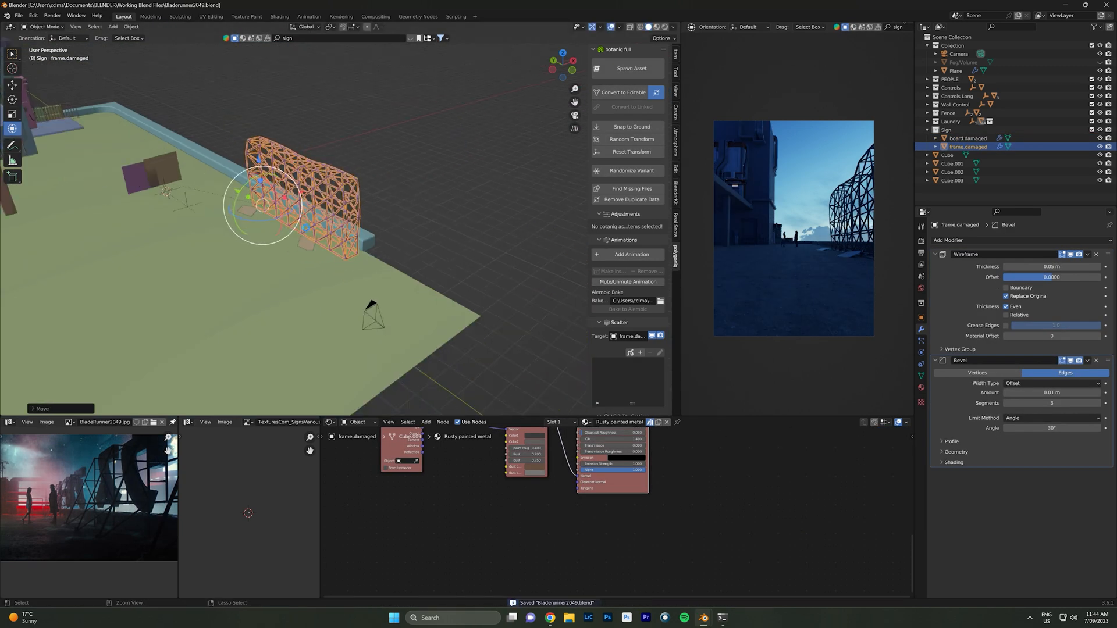
pyautogui.scroll(-1, 794, 233)
pyautogui.scroll(-2, 89, 500)
pyautogui.click(703, 618)
pyautogui.keyDown('shift'); pyautogui.moveTo(814, 262); pyautogui.dragTo(350, 262, button='middle'); pyautogui.keyUp('shift')
pyautogui.click(680, 208)
pyautogui.hotkey('ctrl', 'c')
pyautogui.click(703, 618)
pyautogui.hotkey('ctrl', 'v')
pyautogui.write('mAircon Vent')
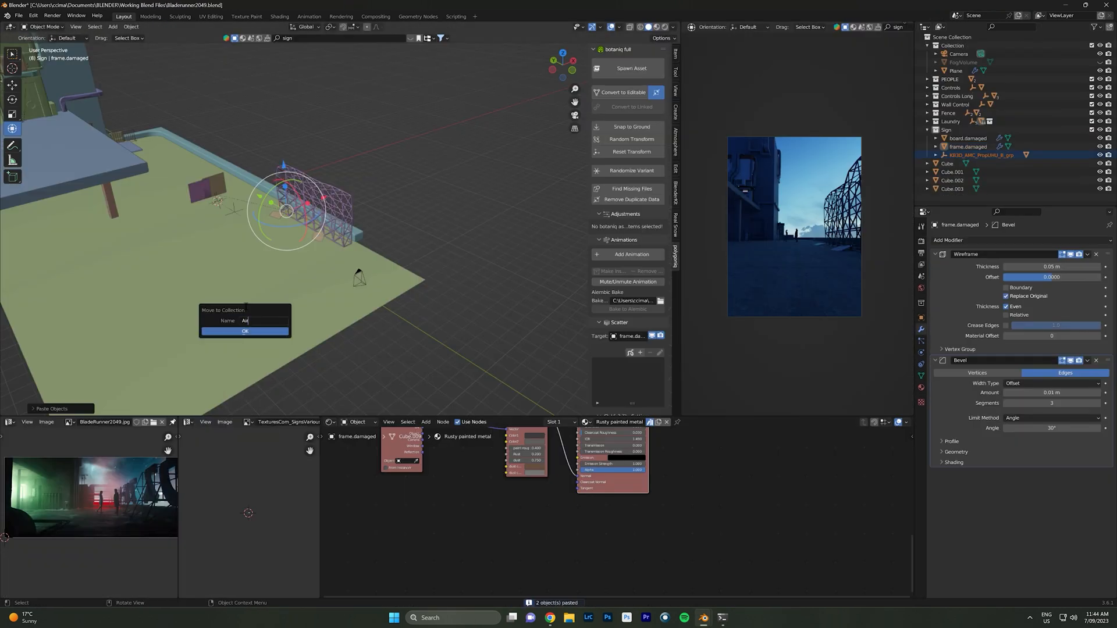
pyautogui.press('Return')
# Move and rotate the air-conditioning unit so it sits on the rooftop floor beside the camera.
pyautogui.press('KP_7')
pyautogui.press('g')
pyautogui.moveTo(419, 279); pyautogui.dragTo(370, 230, button='middle')
pyautogui.scroll(5, 375, 236)
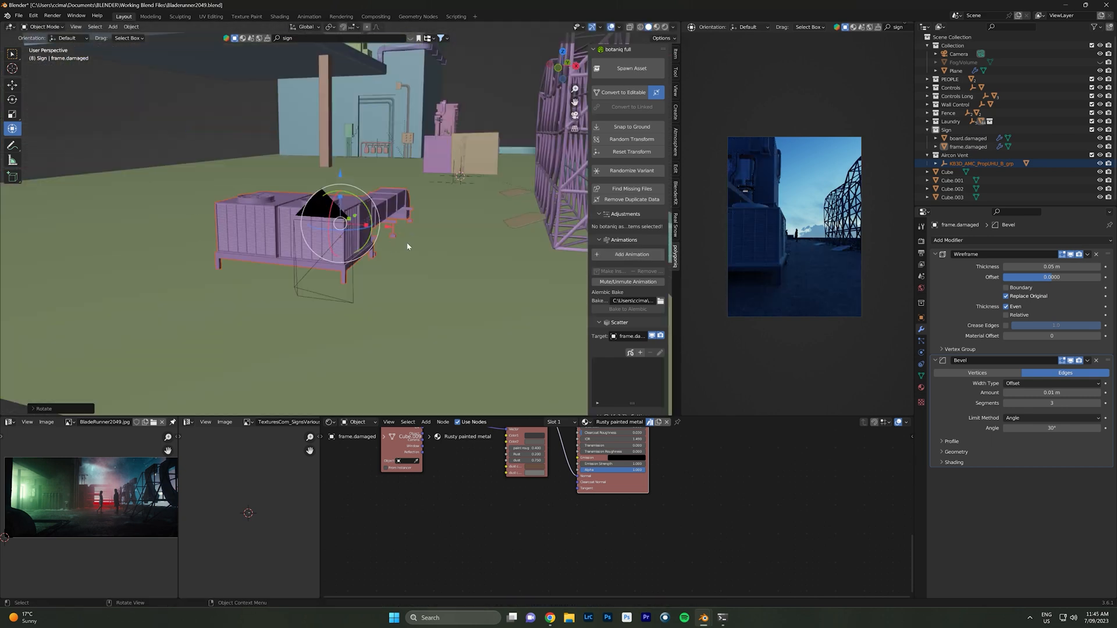
pyautogui.press('y')
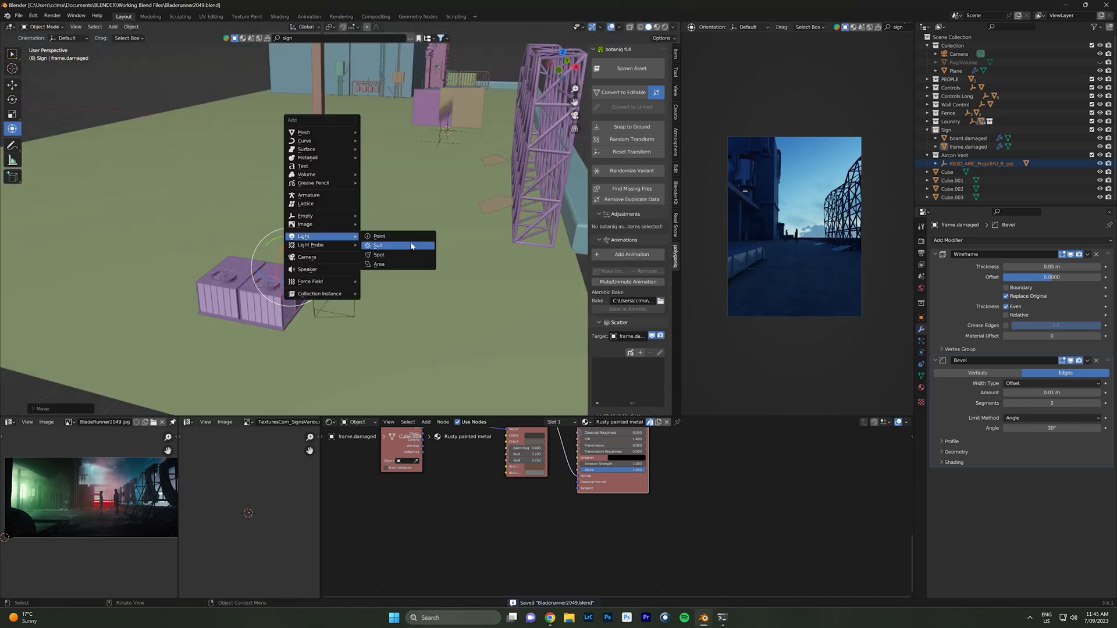
# Add a green 1000 W point light and position it under the canopy in front of the tower.
pyautogui.click(380, 236)
pyautogui.scroll(-4, 380, 237)
pyautogui.press('g')
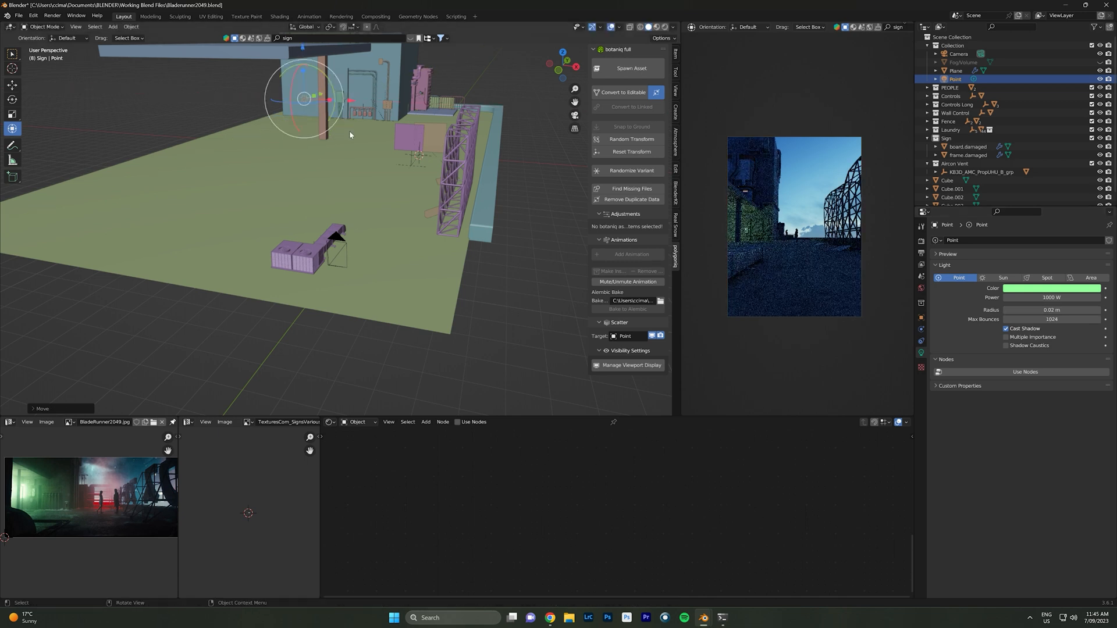
pyautogui.scroll(-3, 350, 134)
pyautogui.moveTo(362, 108); pyautogui.dragTo(372, 109)
pyautogui.moveTo(378, 152); pyautogui.dragTo(251, 128, button='middle')
pyautogui.moveTo(373, 115); pyautogui.dragTo(412, 114)
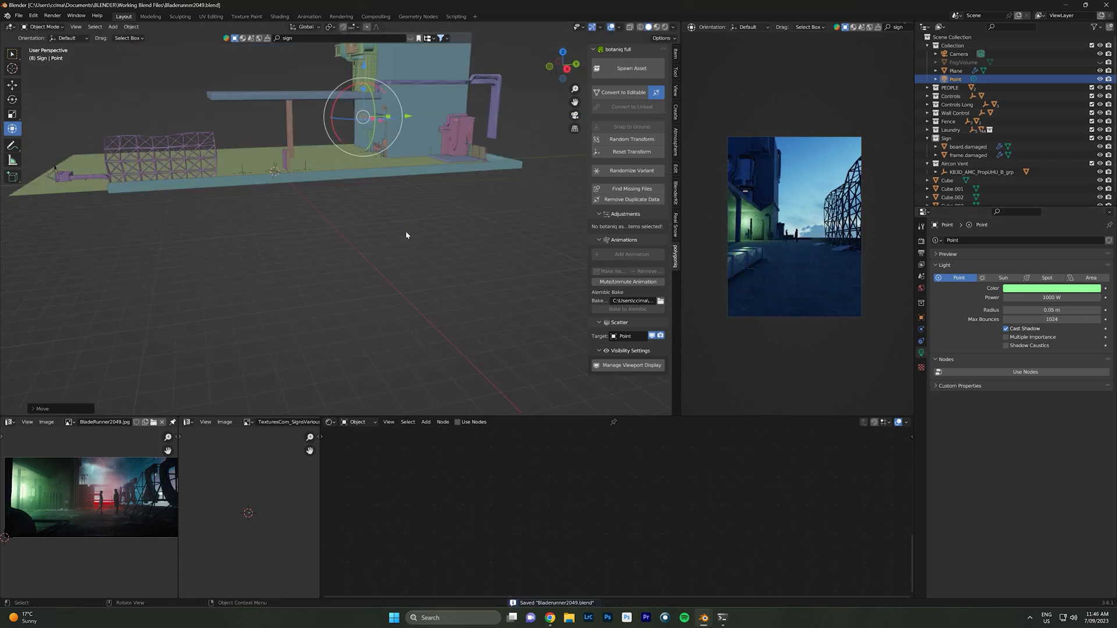
# Make a linked duplicate of the tower's wall pipe and shift the copy away from the original.
pyautogui.moveTo(291, 100); pyautogui.dragTo(414, 96, button='middle')
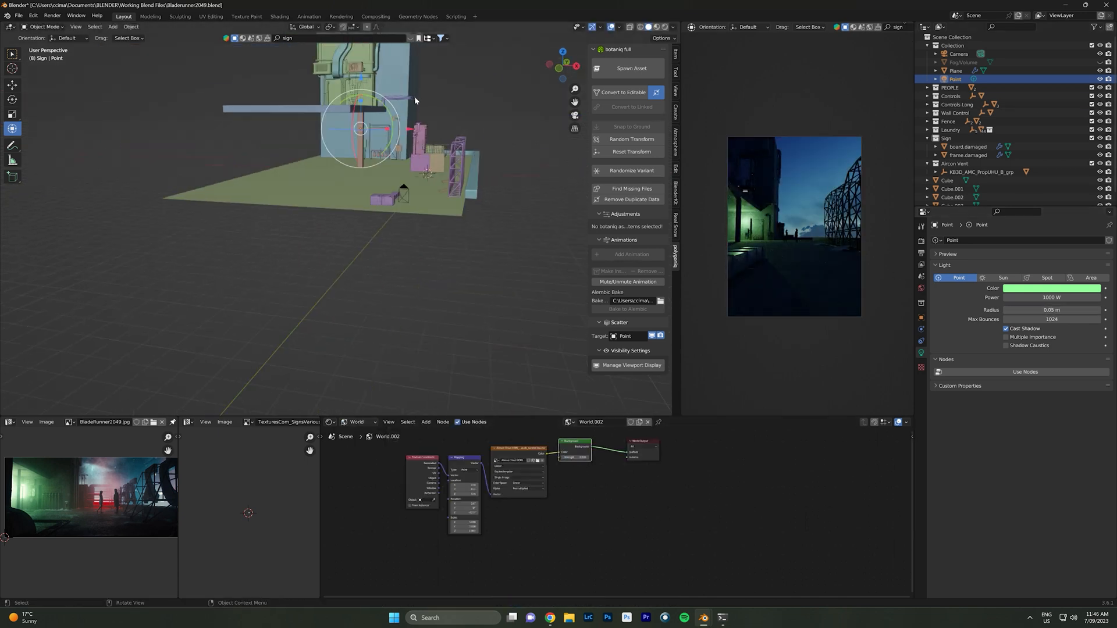
pyautogui.click(414, 97)
pyautogui.hotkey('alt', 'd')
pyautogui.moveTo(438, 65); pyautogui.dragTo(439, 79)
pyautogui.moveTo(494, 150); pyautogui.dragTo(496, 150)
# Scale the pipe copy and position it by the control boxes at the far end of the perimeter wall.
pyautogui.moveTo(465, 175); pyautogui.dragTo(326, 221, button='middle')
pyautogui.moveTo(402, 228); pyautogui.dragTo(384, 229)
pyautogui.moveTo(373, 233); pyautogui.dragTo(279, 233, button='middle')
pyautogui.press('s')
pyautogui.press('KP_0')
pyautogui.moveTo(291, 317); pyautogui.dragTo(265, 318)
pyautogui.moveTo(280, 245); pyautogui.dragTo(325, 262, button='middle')
# Add a red 1000 W point light and place it in the background behind the two figures.
pyautogui.hotkey('shift', 'a')
pyautogui.moveTo(317, 264); pyautogui.dragTo(335, 256)
pyautogui.scroll(5, 401, 215)
pyautogui.moveTo(429, 204); pyautogui.dragTo(433, 192)
pyautogui.moveTo(430, 198); pyautogui.dragTo(326, 256, button='middle')
# Copy the neon sign prop from the Kitbash Cyber District file and paste it into the scene.
pyautogui.click(704, 574)
pyautogui.scroll(5, 477, 291)
pyautogui.click(499, 192)
pyautogui.moveTo(477, 291); pyautogui.dragTo(442, 291, button='middle')
pyautogui.hotkey('ctrl', 'c')
pyautogui.moveTo(704, 618)
pyautogui.click(615, 586)
pyautogui.hotkey('ctrl', 'v')
# In the neon sign's mesh, turn on X-ray and vertex selection and delete the unneeded sign parts.
pyautogui.press('KP_7')
pyautogui.moveTo(357, 242); pyautogui.dragTo(364, 137, button='middle')
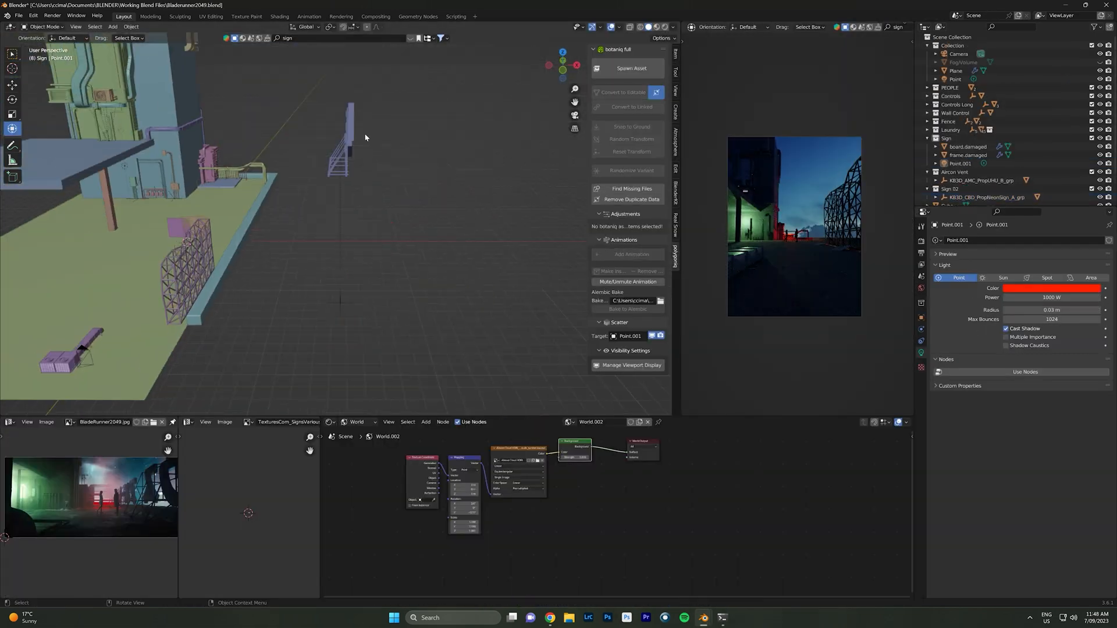
pyautogui.click(352, 135)
pyautogui.press('Tab')
pyautogui.press('l')
pyautogui.click(629, 27)
pyautogui.click(433, 120)
pyautogui.moveTo(419, 174); pyautogui.dragTo(373, 192, button='middle')
pyautogui.press('1')
pyautogui.click(354, 96)
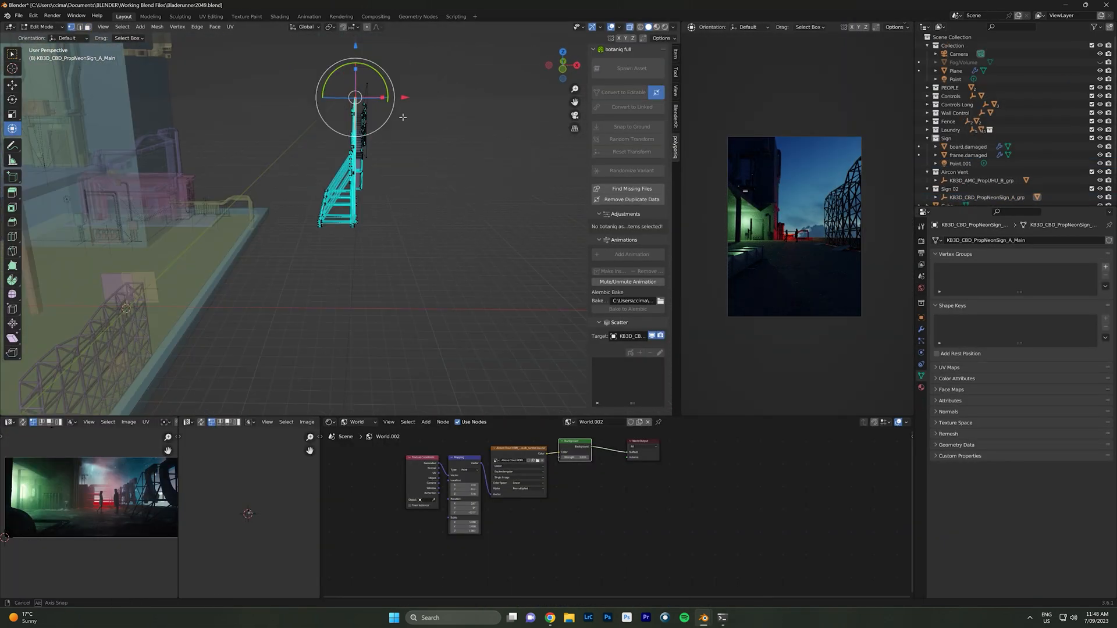
pyautogui.press('KP_1')
pyautogui.scroll(4, 373, 186)
pyautogui.moveTo(458, 360); pyautogui.dragTo(359, 62)
pyautogui.press('x')
# Delete the remaining unwanted geometry from the neon sign's scaffold and leave Edit Mode.
pyautogui.scroll(5, 272, 236)
pyautogui.moveTo(359, 175); pyautogui.dragTo(281, 227, button='middle')
pyautogui.press('x')
pyautogui.scroll(-6, 376, 259)
pyautogui.press('Tab')
# Move the trimmed sign scaffold towards the perimeter wall and delete the old damaged frame.
pyautogui.press('KP_7')
pyautogui.moveTo(280, 228); pyautogui.dragTo(352, 250)
pyautogui.click(407, 212)
pyautogui.press('x')
# Fine-tune the sign scaffold's position at the perimeter wall near the camera.
pyautogui.moveTo(351, 250); pyautogui.dragTo(401, 180, button='middle')
pyautogui.click(420, 225)
pyautogui.moveTo(410, 204); pyautogui.dragTo(417, 221)
pyautogui.moveTo(417, 220); pyautogui.dragTo(335, 233, button='middle')
# Switch the shader editor from the world nodes to the sign scaffold's object material.
pyautogui.click(313, 228)
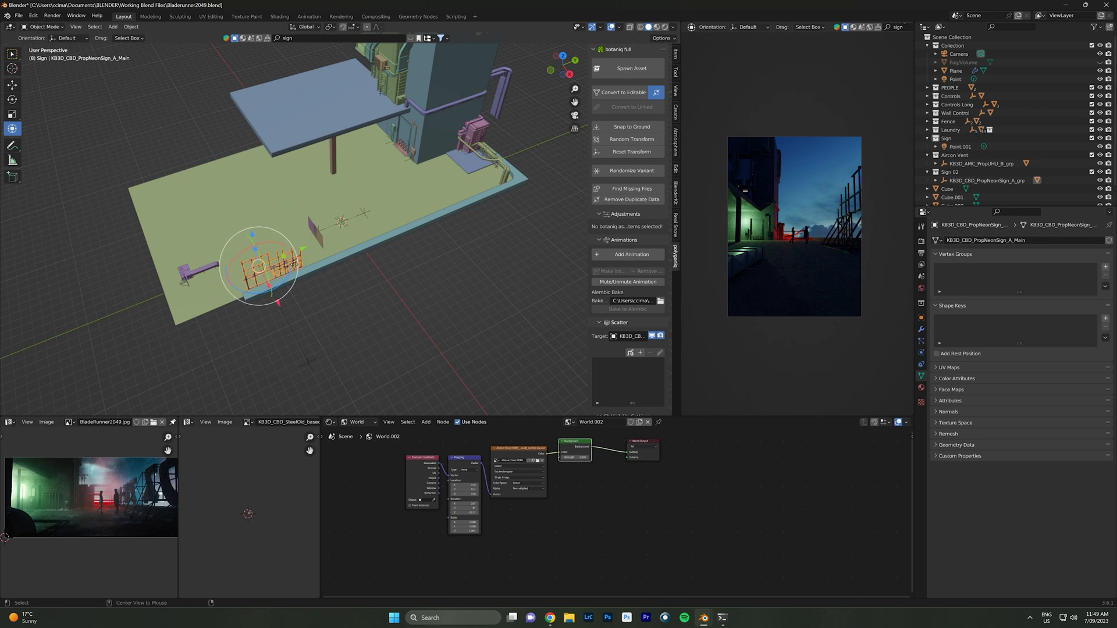
pyautogui.click(361, 423)
pyautogui.click(361, 444)
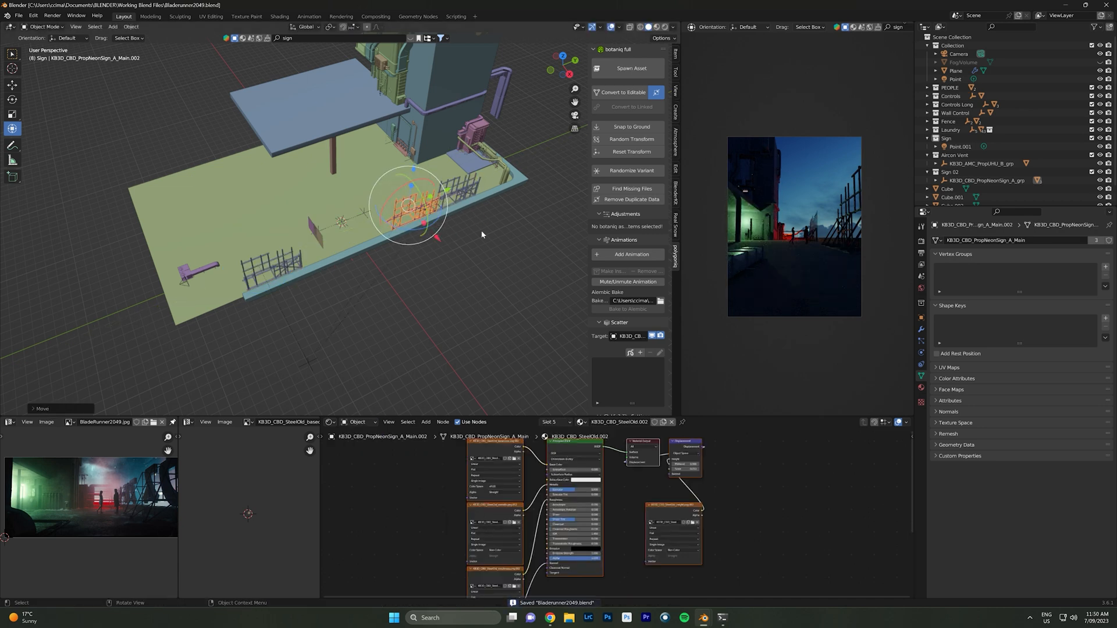
# Toggle the fog volume's viewport visibility and examine the rendered camera view.
pyautogui.click(1100, 62)
pyautogui.scroll(6, 757, 221)
pyautogui.scroll(-4, 835, 250)
pyautogui.keyDown('shift'); pyautogui.moveTo(851, 277); pyautogui.dragTo(800, 272, button='middle'); pyautogui.keyUp('shift')
# Paste the prop copied from the Kitbash Americana file into the scene.
pyautogui.click(450, 226)
pyautogui.click(454, 153)
pyautogui.click(455, 159)
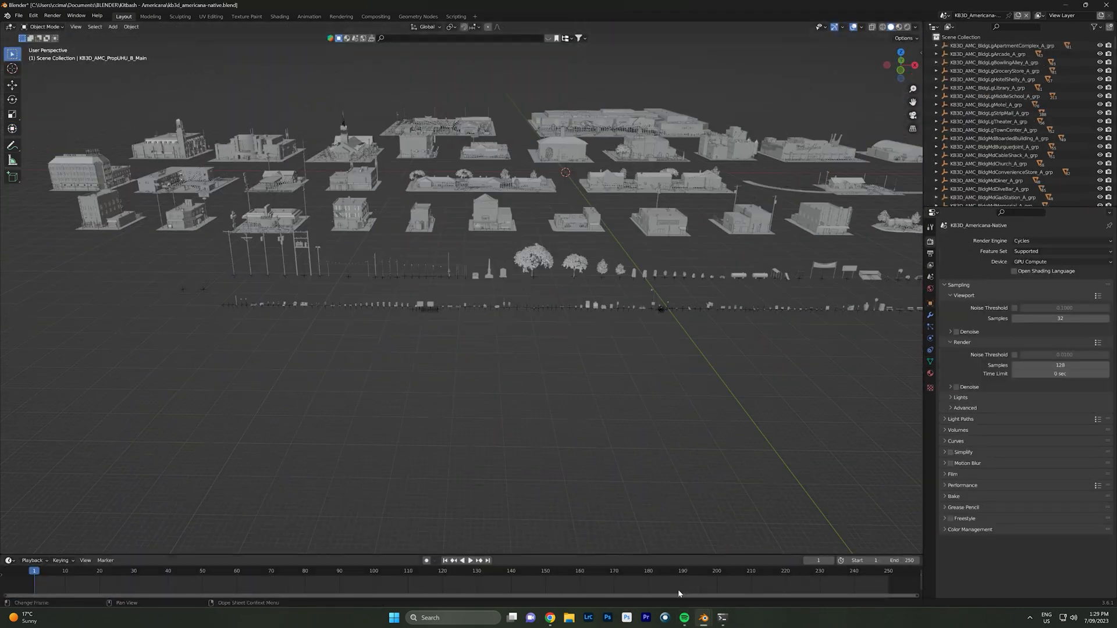
pyautogui.rightClick(361, 345)
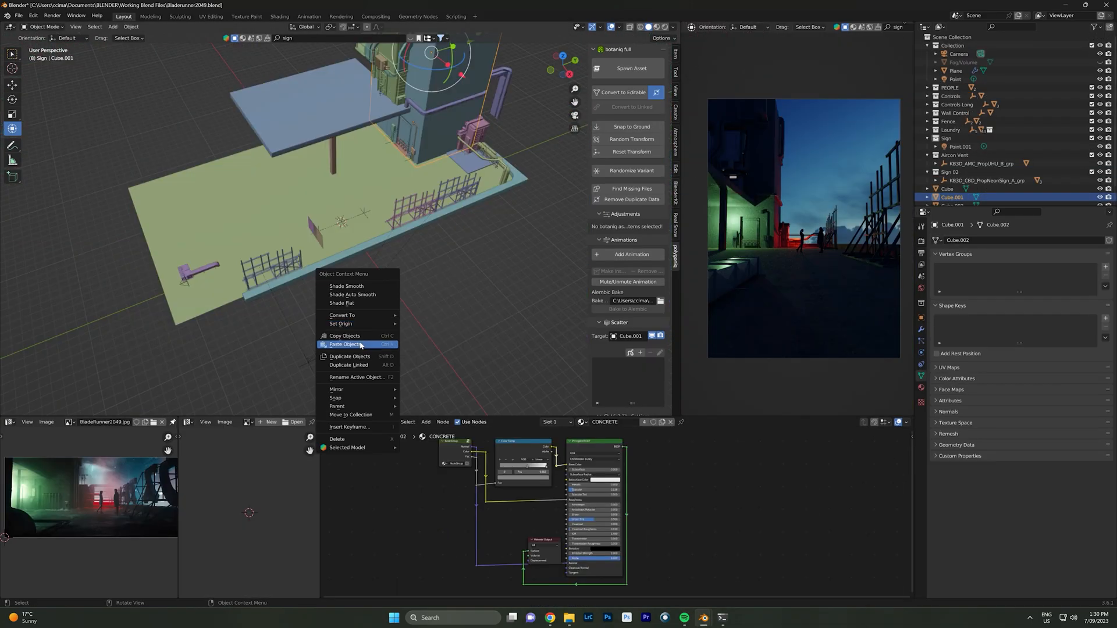
# Select the ground plane and adjust the mix nodes in its Gravel with asphalt material.
pyautogui.click(280, 217)
pyautogui.moveTo(562, 457); pyautogui.dragTo(588, 562)
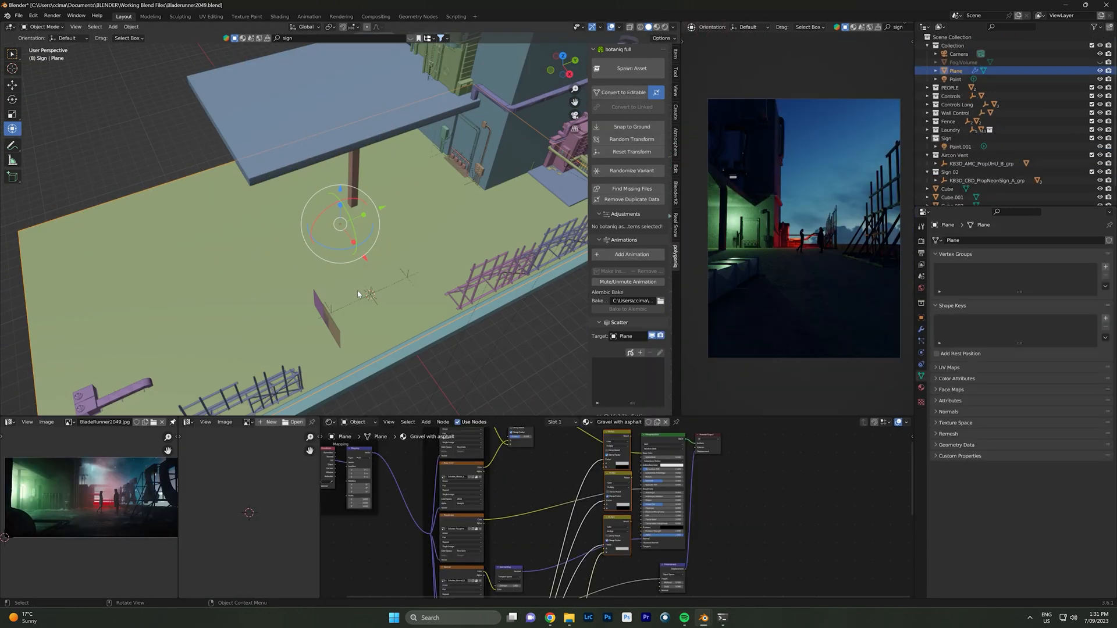
pyautogui.scroll(3, 640, 524)
pyautogui.moveTo(629, 551); pyautogui.dragTo(650, 560)
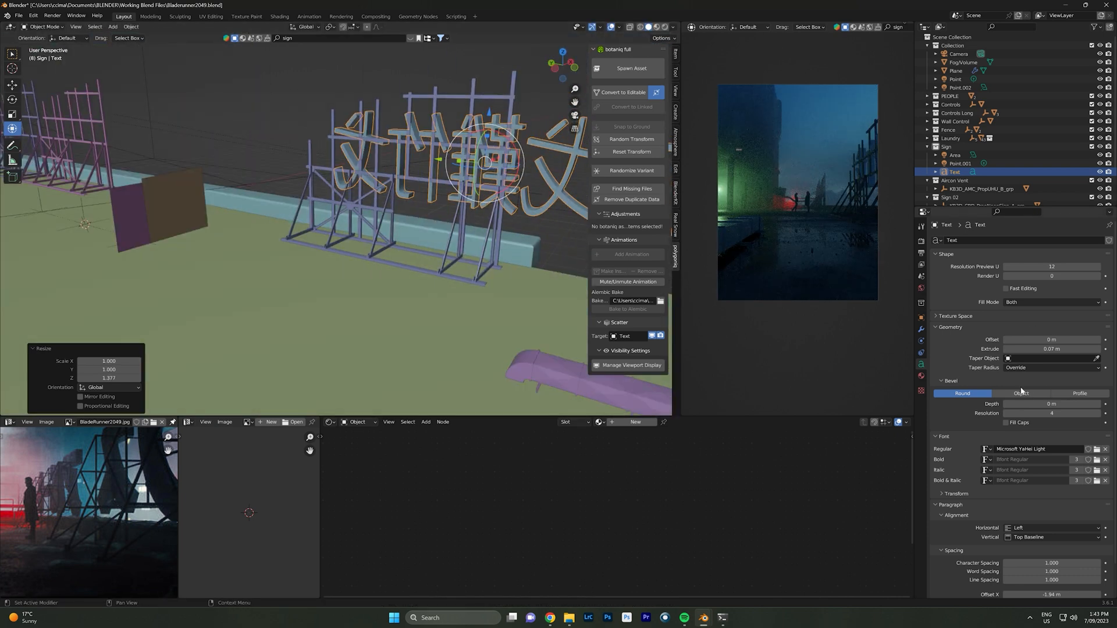
# Set the Chinese sign text's character spacing to 2.3 and duplicate the text along the Y axis.
pyautogui.scroll(-1, 1021, 390)
pyautogui.moveTo(1047, 540); pyautogui.dragTo(1094, 540)
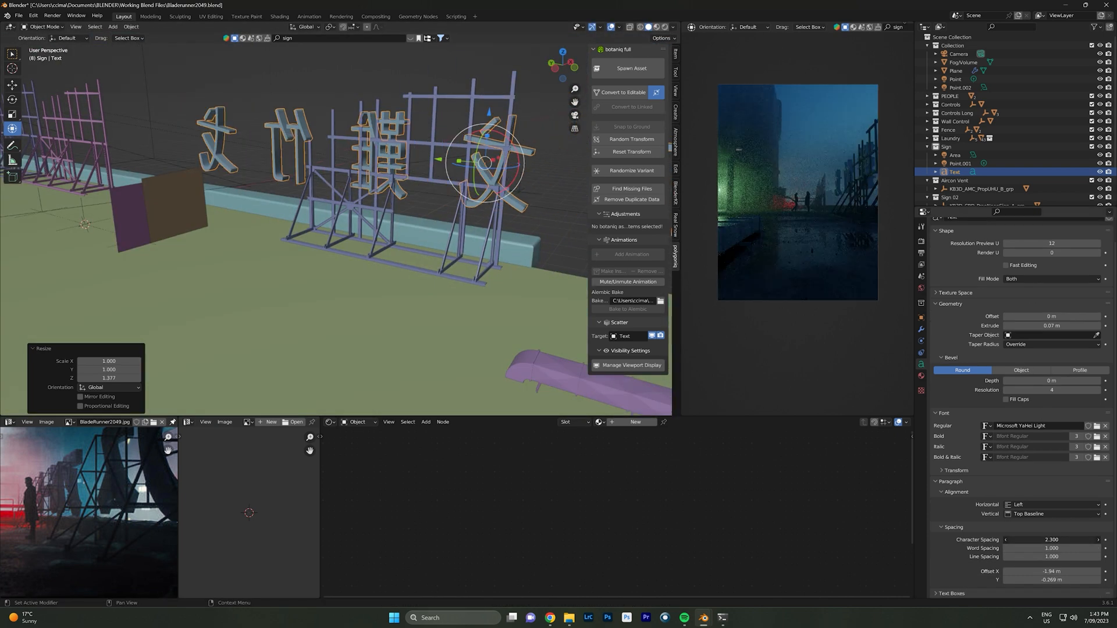
pyautogui.hotkey('shift', 'd')
pyautogui.press('y')
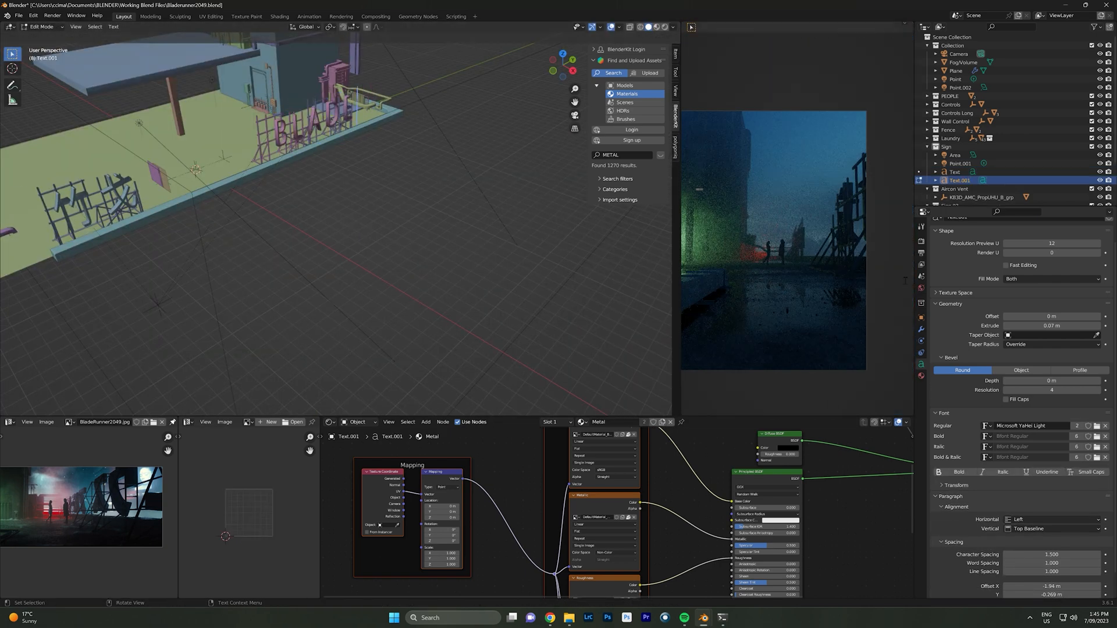
# Try several font files on the BLADE sign text, including Microsoft JhengHei Light.
pyautogui.click(1097, 426)
pyautogui.doubleClick(513, 349)
pyautogui.hotkey('ctrl', 'a')
pyautogui.click(1096, 425)
pyautogui.doubleClick(546, 387)
pyautogui.click(1097, 426)
pyautogui.doubleClick(462, 336)
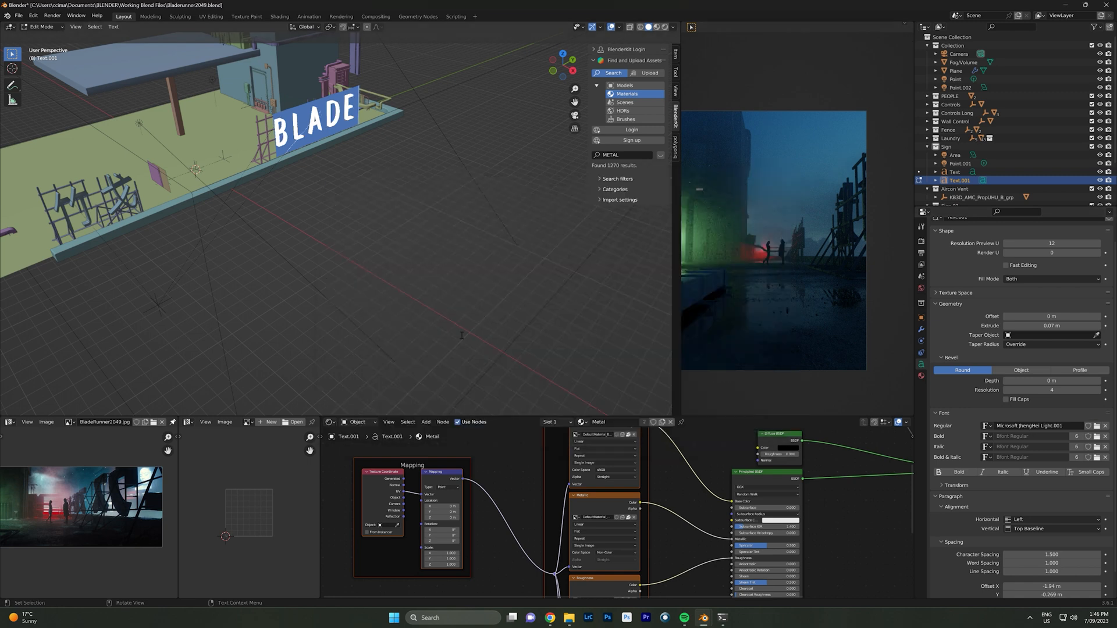
# Try the lettering RUNNER with another font on the sign text, and delete that text object.
pyautogui.press('BackSpace')
pyautogui.scroll(-4, 291, 232)
pyautogui.write('RUNNER')
pyautogui.scroll(4, 291, 232)
pyautogui.hotkey('ctrl', 'a')
pyautogui.click(1097, 426)
pyautogui.scroll(-10, 702, 289)
pyautogui.doubleClick(702, 290)
pyautogui.press('Tab')
pyautogui.press('Delete')
# Duplicate the Chinese sign text about 18.3 m along Y, set its character spacing to 3.3 and save the file.
pyautogui.hotkey('shift', 'd')
pyautogui.moveTo(349, 232); pyautogui.dragTo(372, 233, button='middle')
pyautogui.moveTo(1041, 563); pyautogui.dragTo(1051, 563)
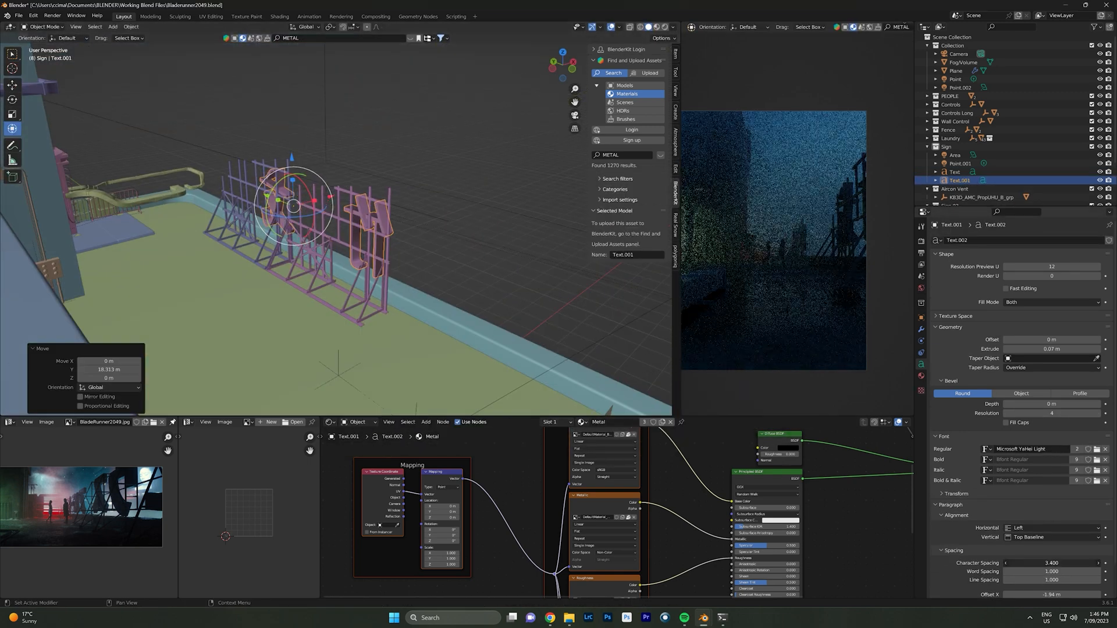
pyautogui.moveTo(232, 183); pyautogui.dragTo(242, 186)
pyautogui.hotkey('ctrl', 's')
pyautogui.moveTo(242, 186); pyautogui.dragTo(359, 241, button='middle')
pyautogui.click(358, 241)
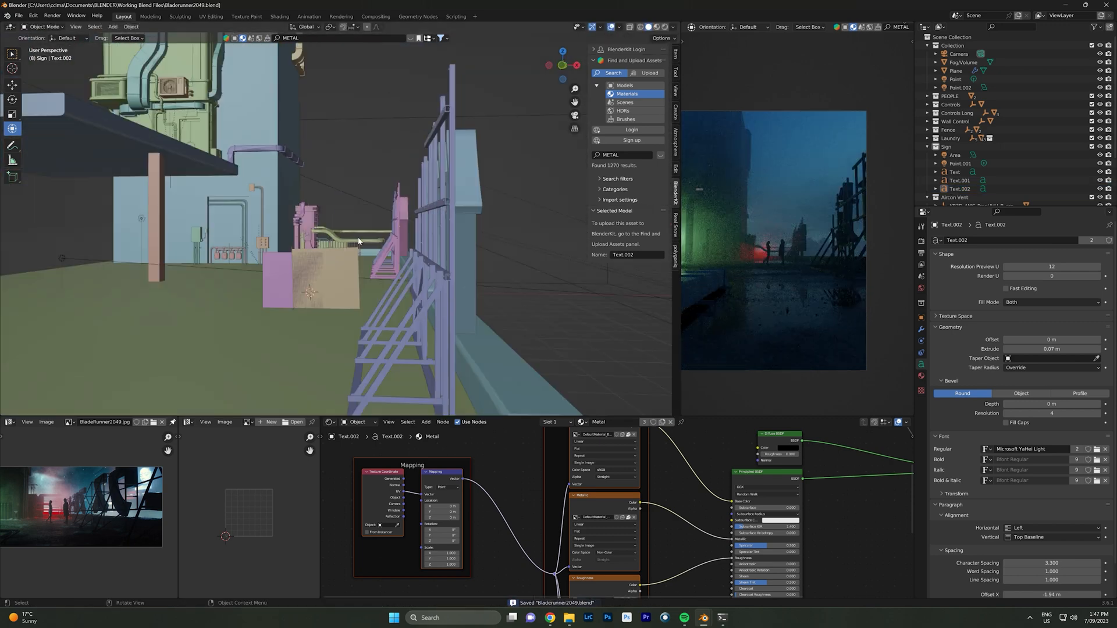
# Duplicate the HVAC piece on the tower and reposition the copy against the tower.
pyautogui.click(217, 82)
pyautogui.hotkey('shift', 'd')
pyautogui.rightClick(265, 158)
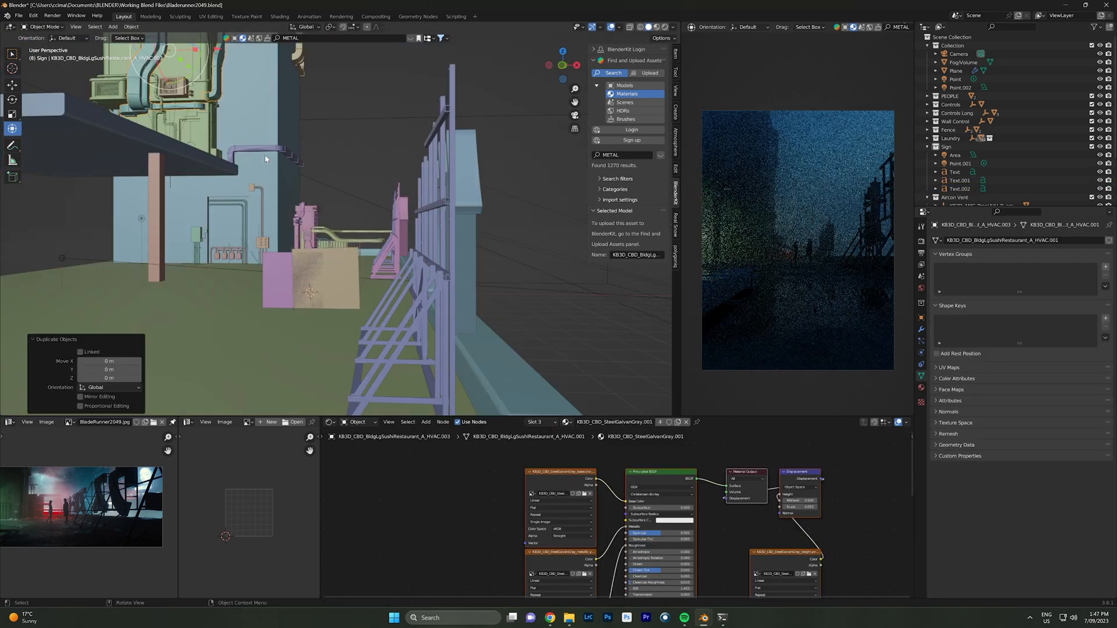
pyautogui.press('Return')
pyautogui.moveTo(402, 260); pyautogui.dragTo(373, 372, button='middle')
pyautogui.moveTo(349, 157); pyautogui.dragTo(343, 110)
pyautogui.moveTo(343, 111); pyautogui.dragTo(372, 227, button='middle')
pyautogui.moveTo(390, 226); pyautogui.dragTo(395, 226)
pyautogui.moveTo(394, 225); pyautogui.dragTo(360, 209, button='middle')
pyautogui.moveTo(344, 173); pyautogui.dragTo(338, 252)
pyautogui.moveTo(338, 251); pyautogui.dragTo(442, 302, button='middle')
# Make a linked duplicate of the neon sign scaffold and shift it along the Y axis beside the wall.
pyautogui.click(494, 389)
pyautogui.click(501, 361)
pyautogui.hotkey('shift', 'd')
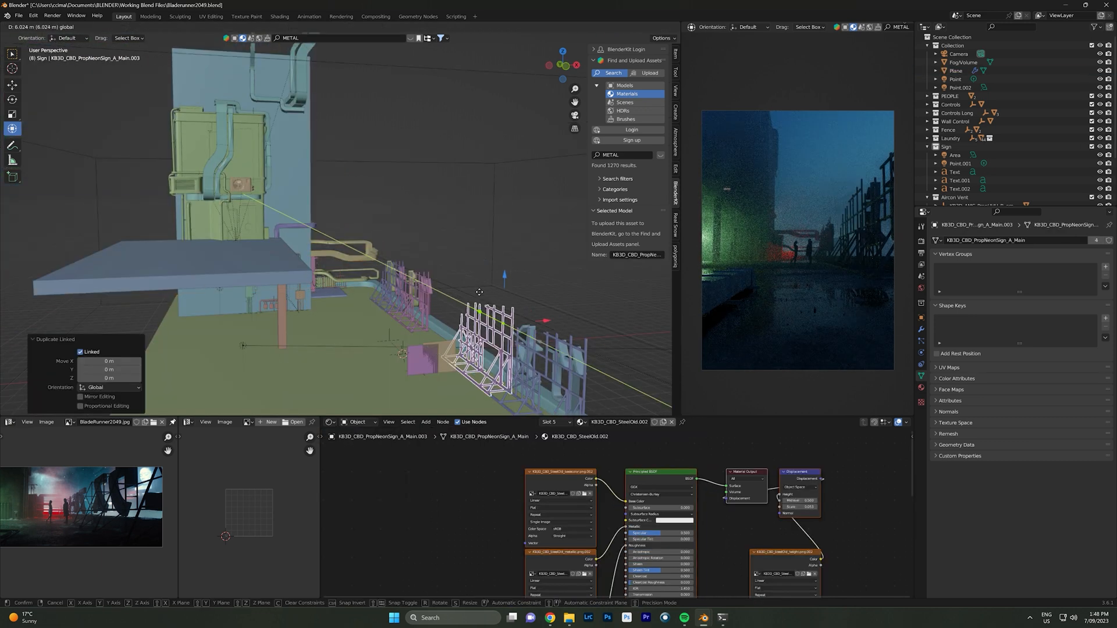
pyautogui.moveTo(504, 274); pyautogui.dragTo(442, 326, button='middle')
pyautogui.moveTo(409, 236); pyautogui.dragTo(389, 205)
# Move the red area light about 1.89 m along X near the pipes behind the tower.
pyautogui.moveTo(352, 155); pyautogui.dragTo(308, 137, button='middle')
pyautogui.scroll(4, 309, 136)
pyautogui.click(276, 126)
pyautogui.moveTo(325, 128); pyautogui.dragTo(354, 129)
pyautogui.scroll(4, 67, 534)
pyautogui.moveTo(40, 501); pyautogui.dragTo(96, 524, button='middle')
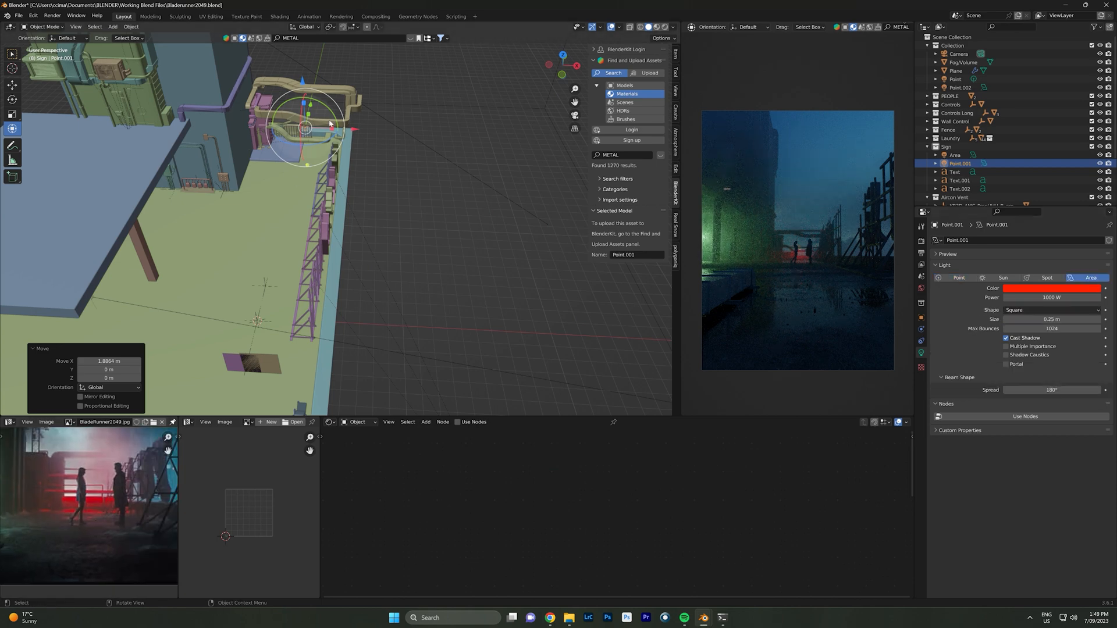
# Fine-position the red area light on the ladder side of the utility structure and raise it.
pyautogui.moveTo(276, 101); pyautogui.dragTo(288, 121)
pyautogui.moveTo(288, 121); pyautogui.dragTo(279, 180, button='middle')
pyautogui.scroll(5, 279, 175)
pyautogui.moveTo(524, 175); pyautogui.dragTo(509, 165)
pyautogui.moveTo(501, 232); pyautogui.dragTo(372, 128, button='middle')
pyautogui.moveTo(391, 130); pyautogui.dragTo(378, 129)
pyautogui.moveTo(333, 80); pyautogui.dragTo(332, 41)
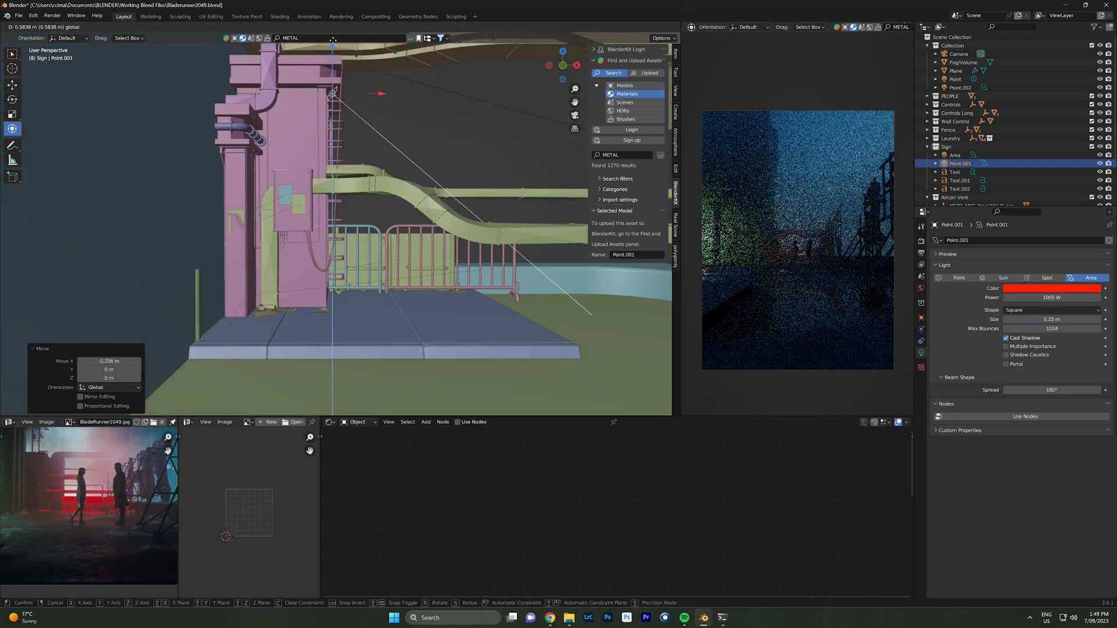
# Duplicate the red area light, place the copy near the pipes and railings, and save the file.
pyautogui.hotkey('shift', 'd')
pyautogui.moveTo(336, 168); pyautogui.dragTo(526, 204, button='middle')
pyautogui.moveTo(512, 198); pyautogui.dragTo(542, 232)
pyautogui.moveTo(541, 232); pyautogui.dragTo(466, 268, button='middle')
pyautogui.moveTo(514, 251); pyautogui.dragTo(483, 237)
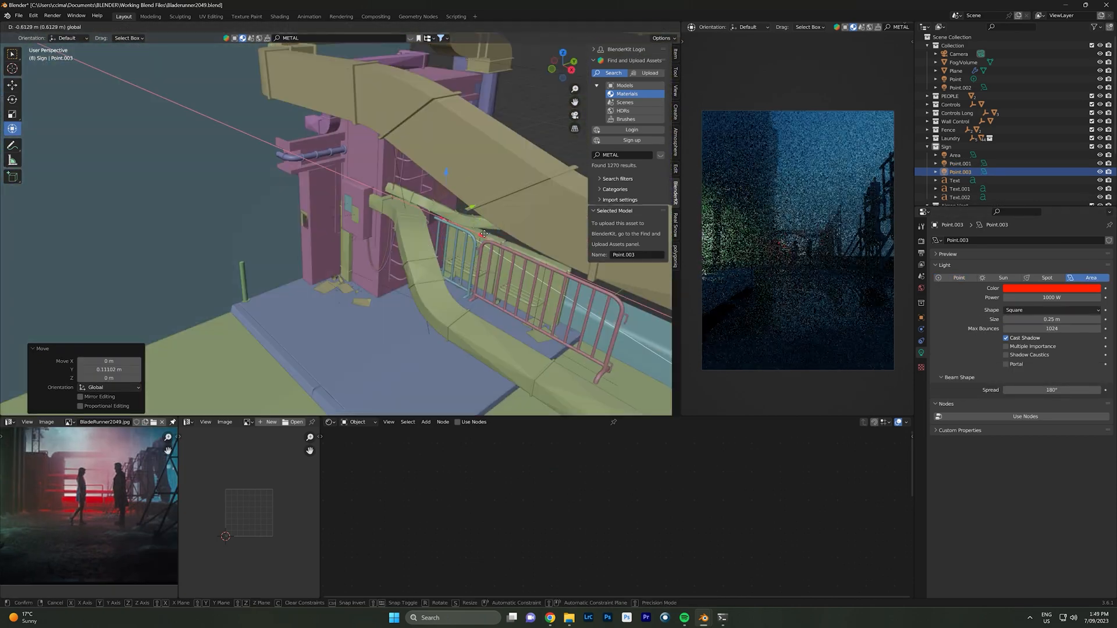
pyautogui.hotkey('ctrl', 's')
# Select the meters prop on the tower wall and add a Color Ramp node in its AtlasProps material.
pyautogui.scroll(-5, 77, 509)
pyautogui.scroll(4, 76, 506)
pyautogui.scroll(-4, 76, 506)
pyautogui.scroll(-4, 326, 232)
pyautogui.keyDown('shift'); pyautogui.moveTo(314, 236); pyautogui.dragTo(472, 224, button='middle'); pyautogui.keyUp('shift')
pyautogui.click(271, 256)
pyautogui.scroll(2, 661, 541)
pyautogui.moveTo(661, 541); pyautogui.dragTo(703, 516, button='middle')
pyautogui.scroll(6, 736, 241)
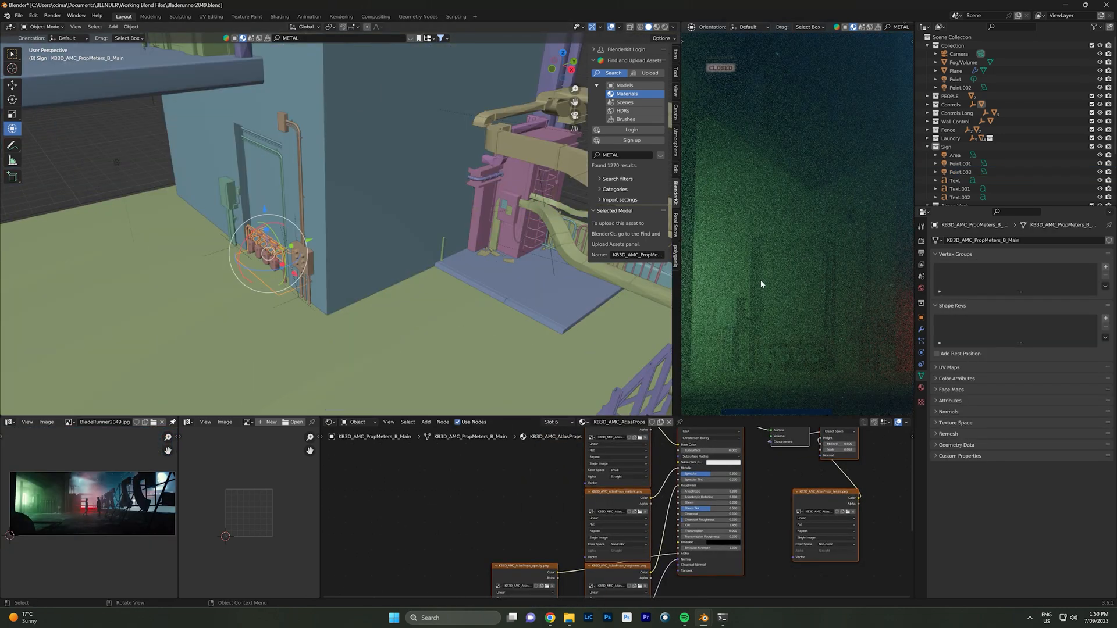
pyautogui.click(677, 523)
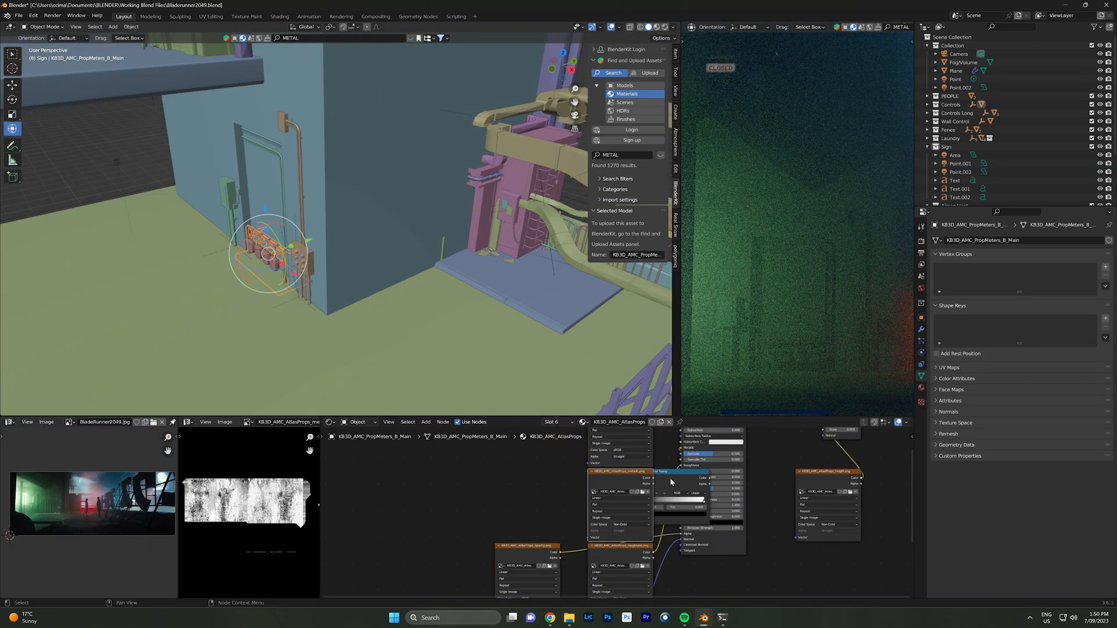
# Spread out the texture nodes of the AtlasProps material and open the list of nodes to add.
pyautogui.scroll(-3, 645, 476)
pyautogui.moveTo(628, 473); pyautogui.dragTo(511, 453)
pyautogui.moveTo(625, 533); pyautogui.dragTo(575, 523)
pyautogui.hotkey('shift', 'a')
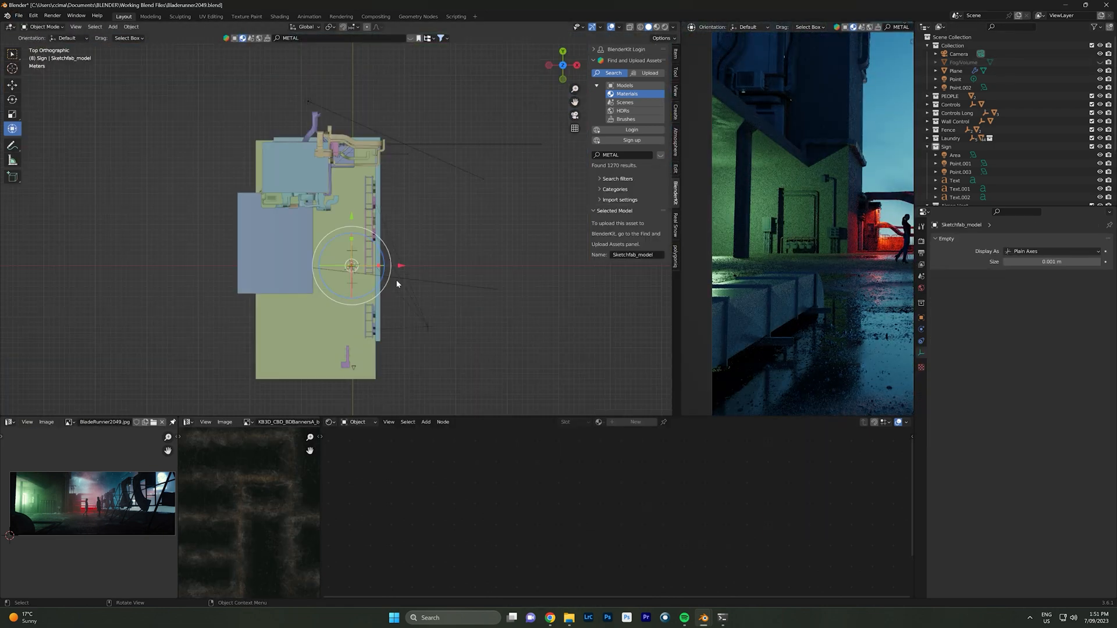
# Scale the imported Sketchfab model by 2.699 and reposition it along the X axis.
pyautogui.press('g')
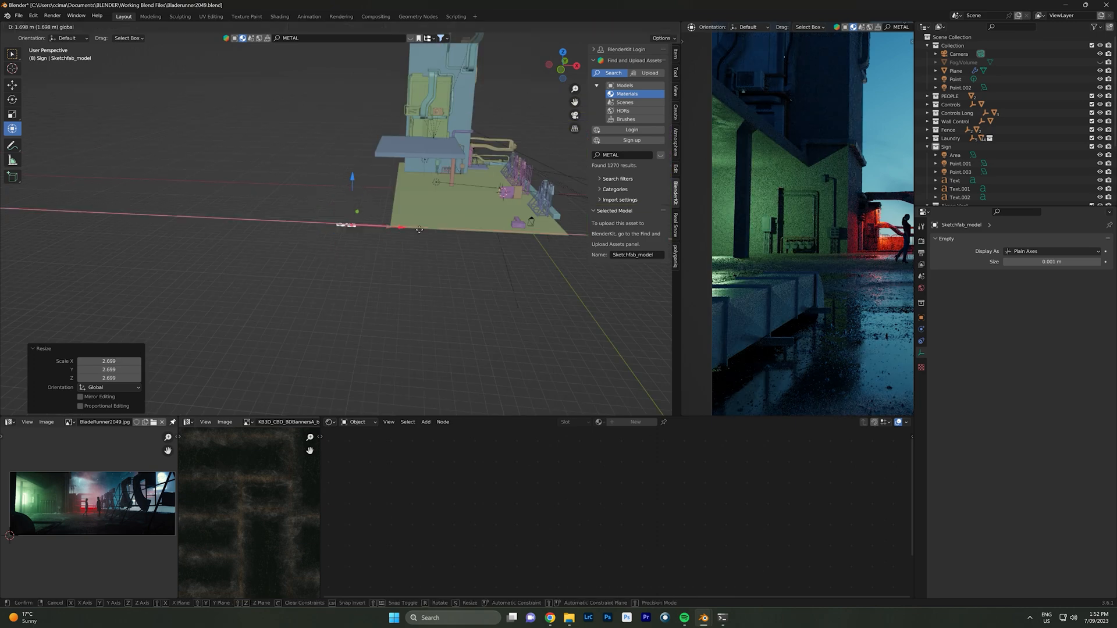
pyautogui.write('mmo')
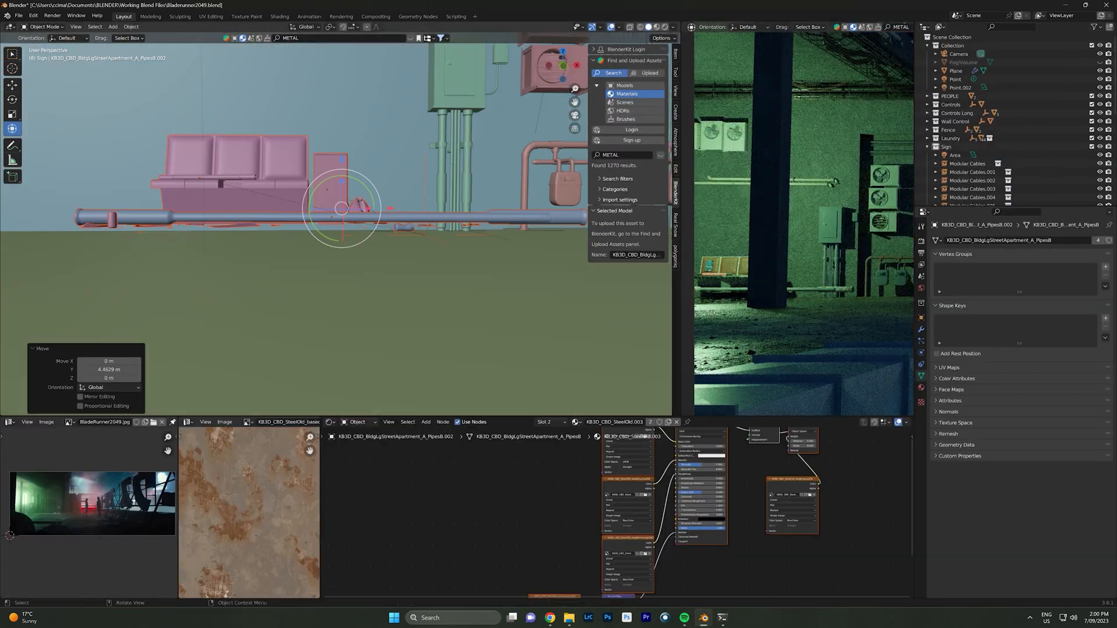
# Reposition the pipes at the foot of the tower wall beside the seats and save the file.
pyautogui.press('g')
pyautogui.hotkey('ctrl', 's')
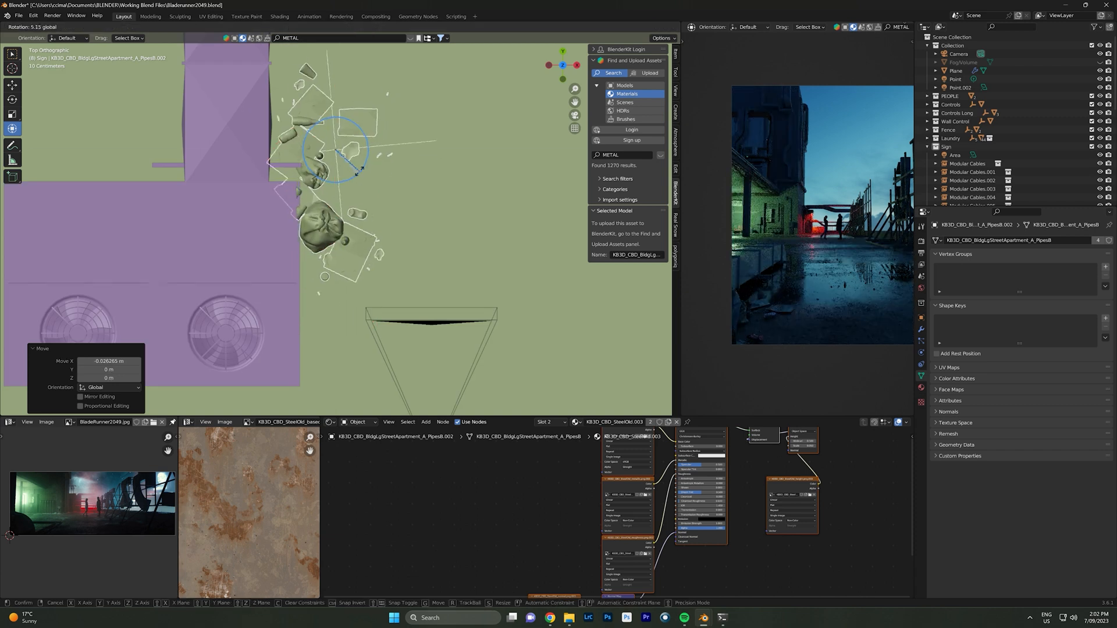
# Position the trash pile beside the sign scaffold and place its duplicate near the canopy.
pyautogui.press('`')
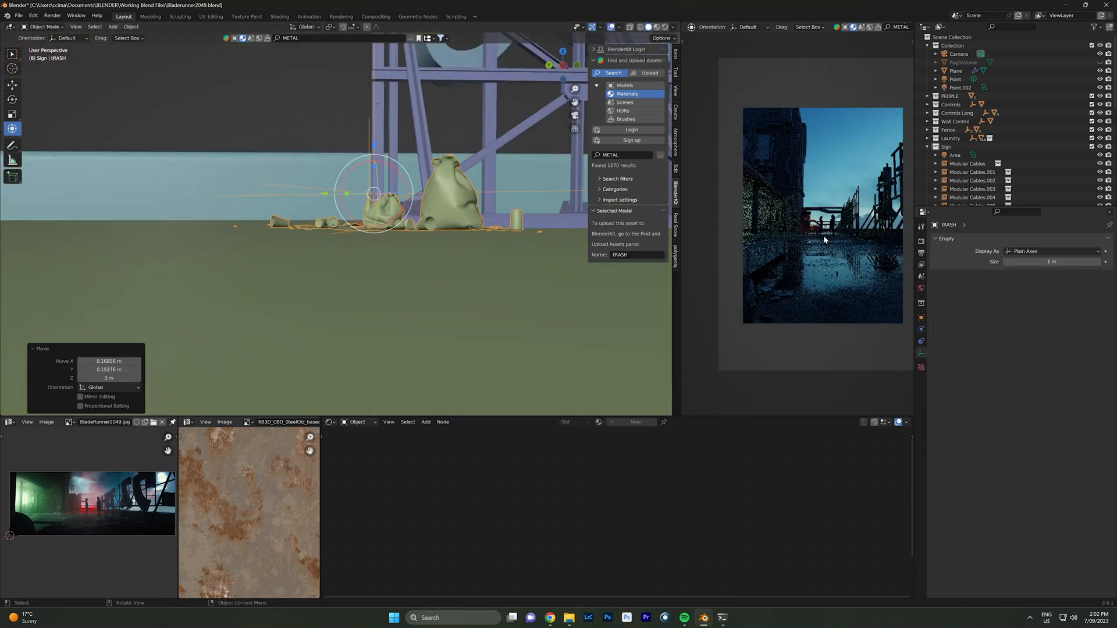
pyautogui.press('g')
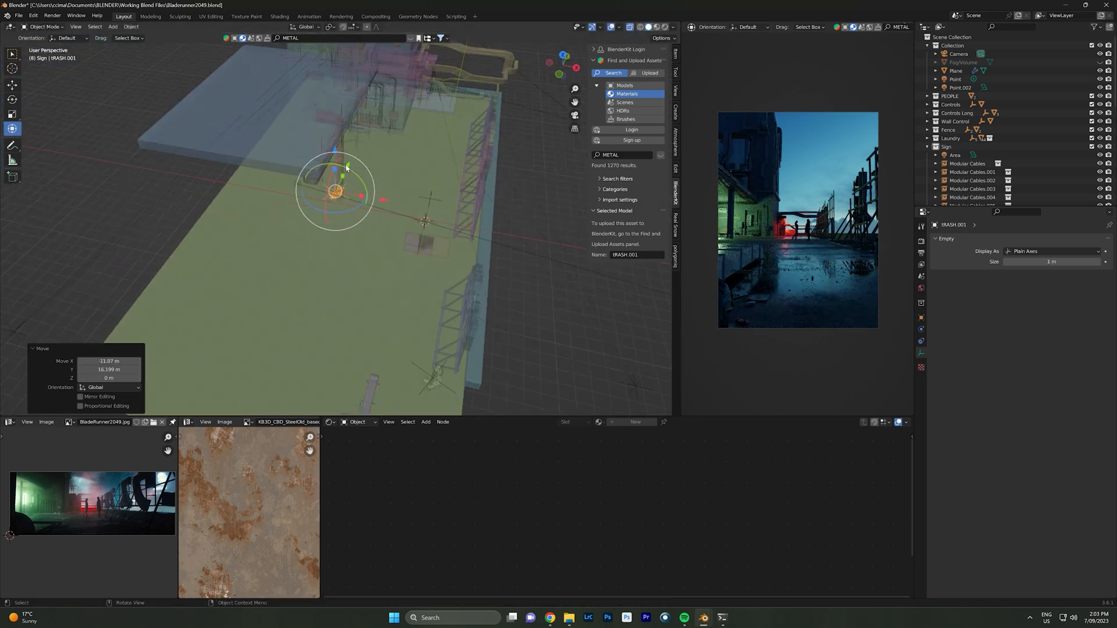
pyautogui.press('g')
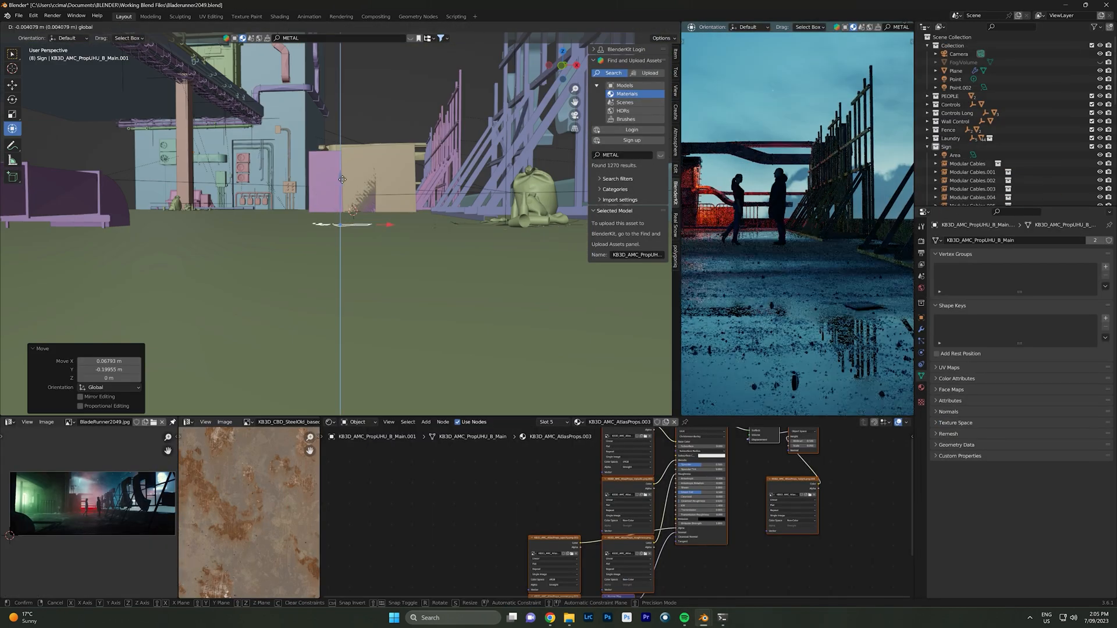
# Settle the duplicated PropUHU prop onto the rooftop ground.
pyautogui.moveTo(342, 180); pyautogui.dragTo(342, 181)
pyautogui.moveTo(342, 181); pyautogui.dragTo(382, 232, button='middle')
pyautogui.moveTo(381, 232); pyautogui.dragTo(373, 245)
pyautogui.moveTo(341, 175); pyautogui.dragTo(341, 182)
pyautogui.scroll(-5, 797, 221)
pyautogui.keyDown('alt'); pyautogui.moveTo(326, 174); pyautogui.dragTo(323, 221, button='middle'); pyautogui.keyUp('alt')
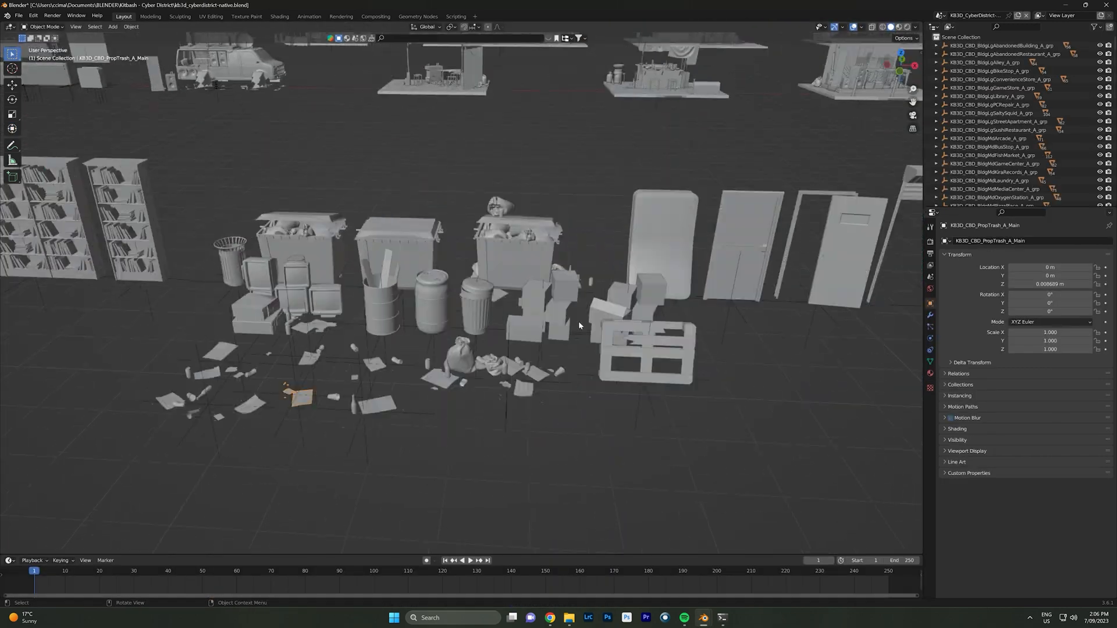
# Switch back to the Bladerunner2049 scene and shift the third trash pile toward the tower wall's corner.
pyautogui.click(608, 573)
pyautogui.moveTo(337, 221); pyautogui.dragTo(372, 175, button='middle')
pyautogui.scroll(5, 372, 192)
pyautogui.moveTo(424, 192); pyautogui.dragTo(439, 195)
pyautogui.scroll(5, 797, 221)
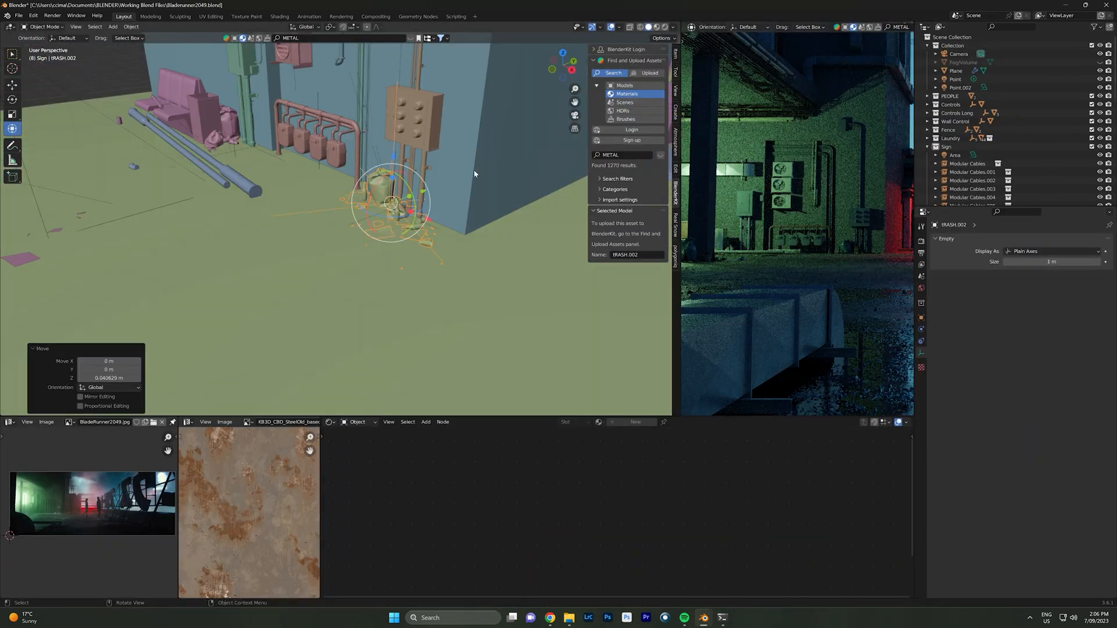
# Adjust the height of the trash pile at the wall corner along Z and save the file.
pyautogui.press('g')
pyautogui.press('z')
pyautogui.click(404, 104)
pyautogui.moveTo(404, 104); pyautogui.dragTo(650, 386, button='middle')
pyautogui.click(650, 387)
pyautogui.hotkey('ctrl', 's')
# Place the dumpster beside the tower wall in top view, rotate it about 7.6° and save the file.
pyautogui.rightClick(327, 330)
pyautogui.click(328, 330)
pyautogui.press('KP_7')
pyautogui.press('g')
pyautogui.scroll(8, 349, 151)
pyautogui.click(355, 135)
pyautogui.press('r')
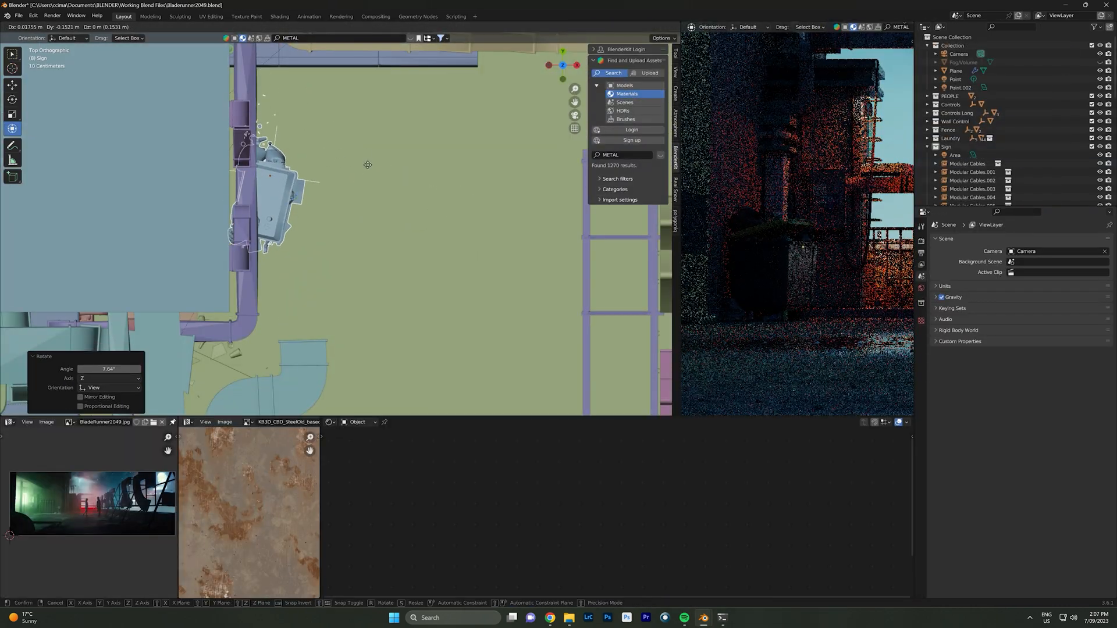
pyautogui.click(368, 165)
pyautogui.hotkey('ctrl', 's')
# Widen the rendered camera viewport and frame the whole image in it.
pyautogui.press('Home')
pyautogui.moveTo(676, 240); pyautogui.dragTo(634, 240)
pyautogui.scroll(2, 704, 239)
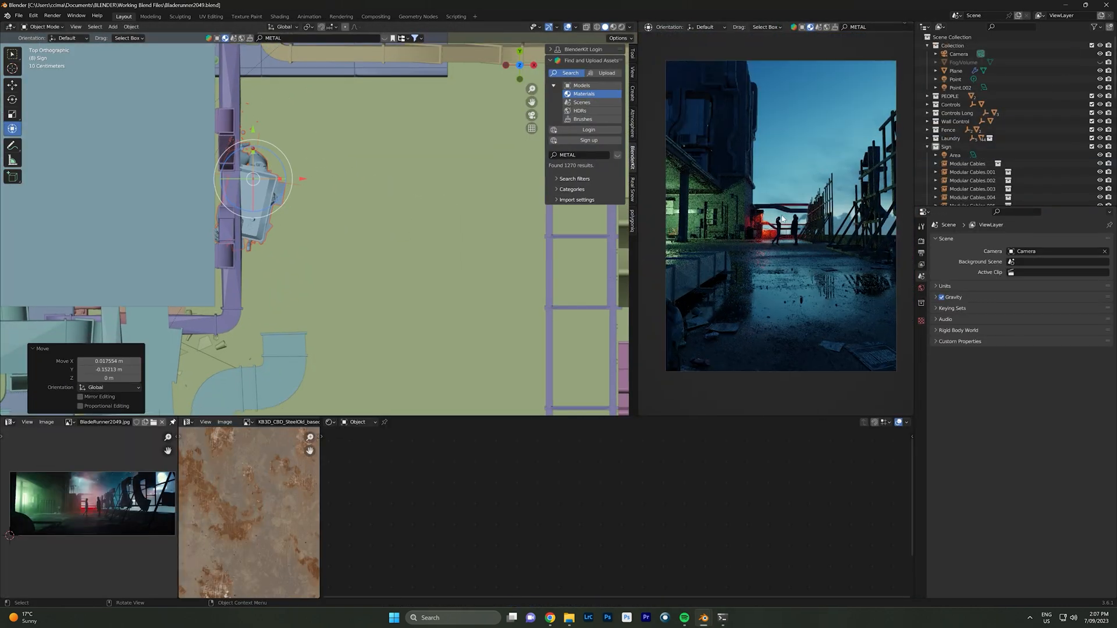
# Look over the Cyber District kit file and bring up the file browser to open another file.
pyautogui.scroll(-12, 423, 272)
pyautogui.moveTo(423, 271); pyautogui.dragTo(296, 198, button='middle')
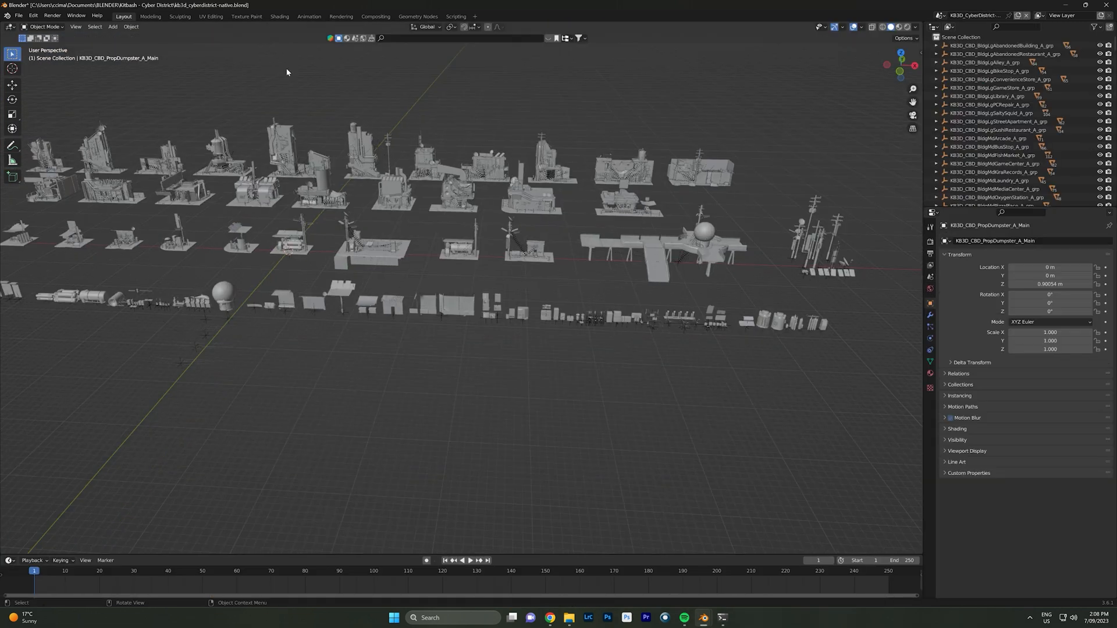
pyautogui.hotkey('ctrl', 'o')
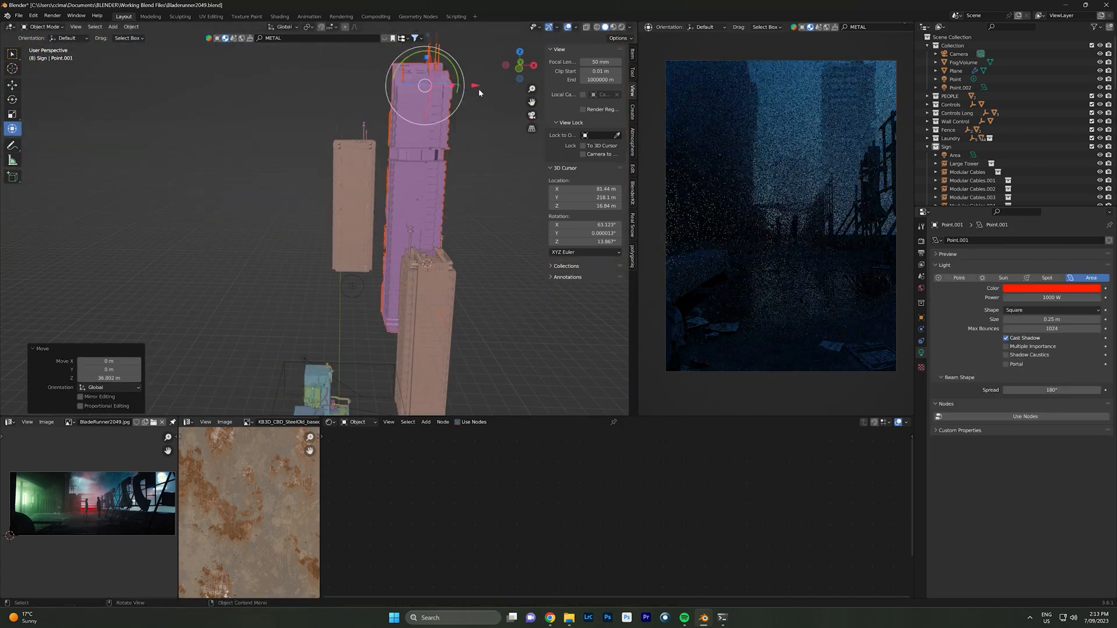
# Move the large background tower along X and arrange its rotated duplicate among the other towers.
pyautogui.press('g')
pyautogui.press('x')
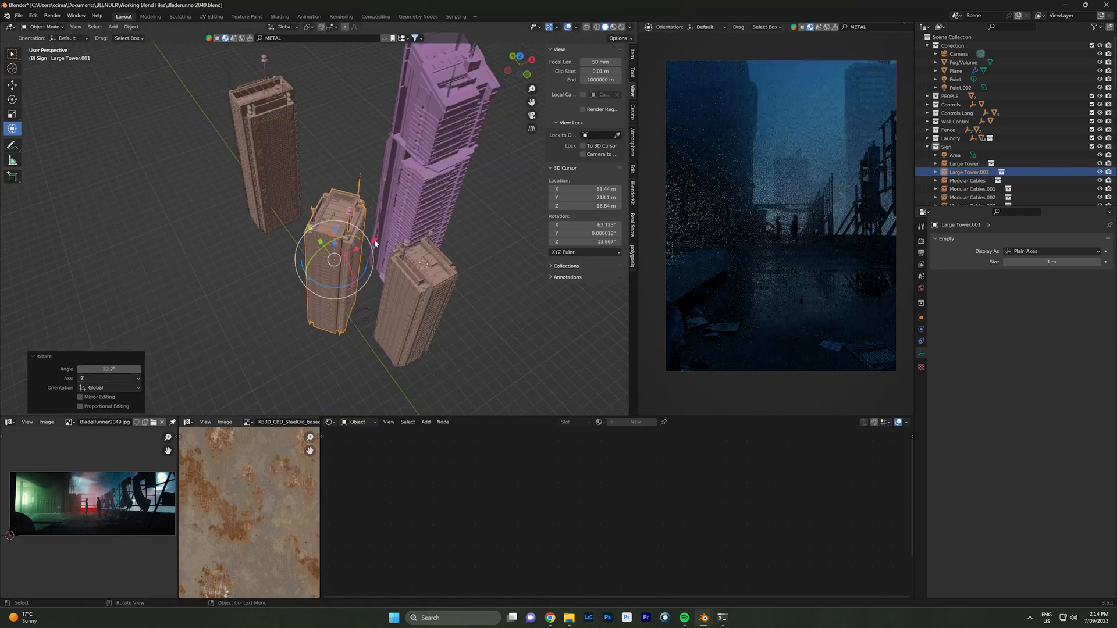
pyautogui.scroll(-4, 349, 256)
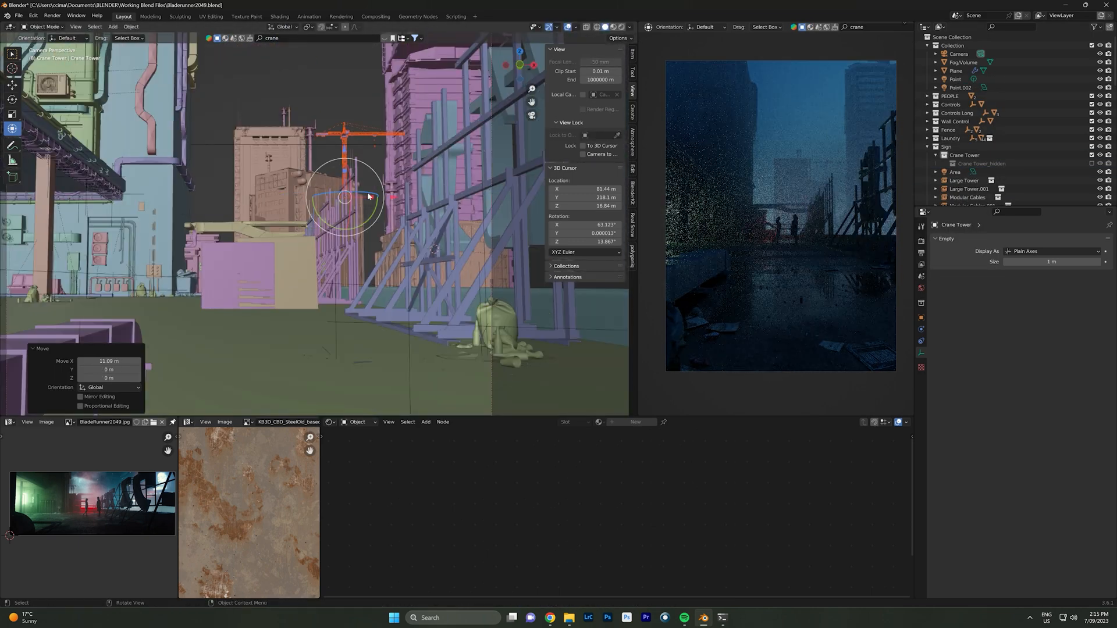
# Open the list of objects to add while in the camera view.
pyautogui.hotkey('shift', 'a')
pyautogui.moveTo(334, 188)
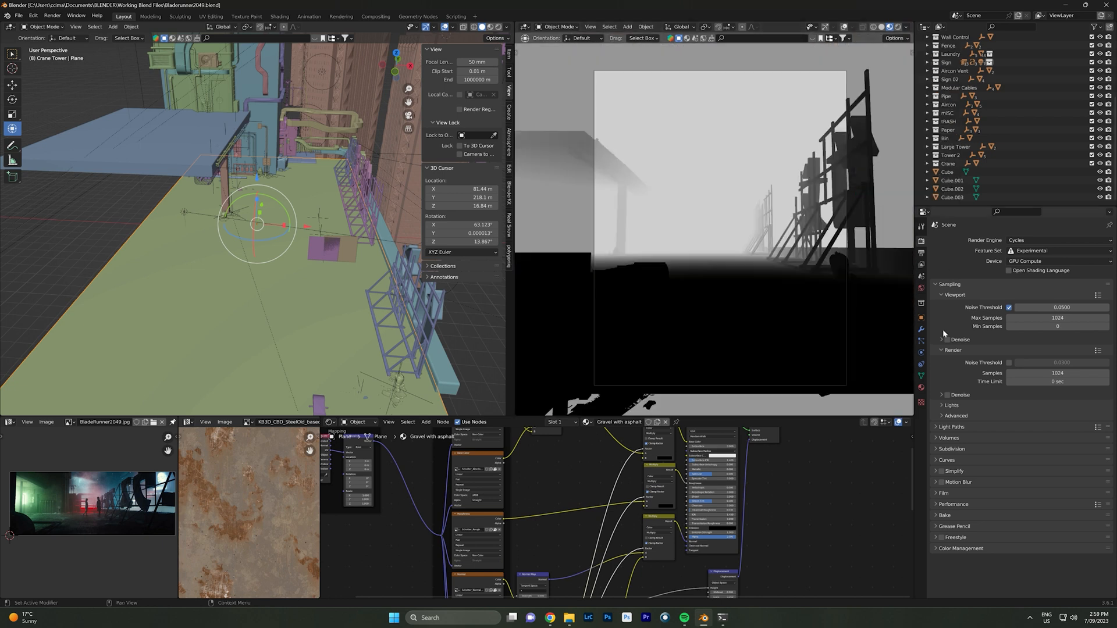
# Adjust the mist pass start distance in the world settings.
pyautogui.click(921, 288)
pyautogui.moveTo(1042, 393); pyautogui.dragTo(1051, 393)
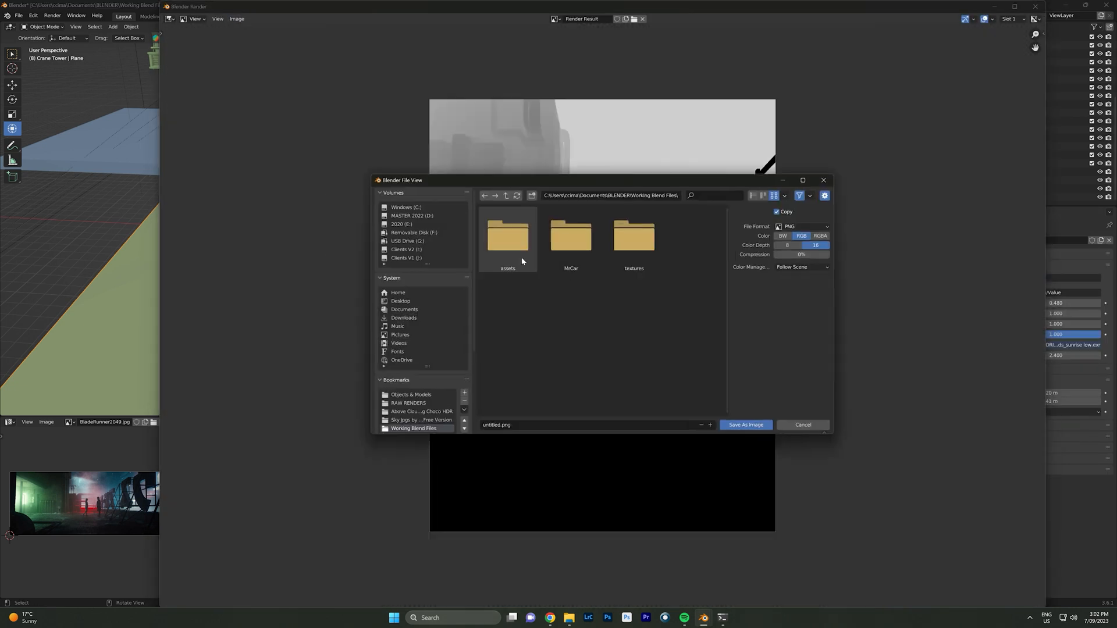
# Save the mist render as a 16-bit RGB PNG inside the assets folder.
pyautogui.doubleClick(521, 257)
pyautogui.click(616, 298)
pyautogui.click(758, 426)
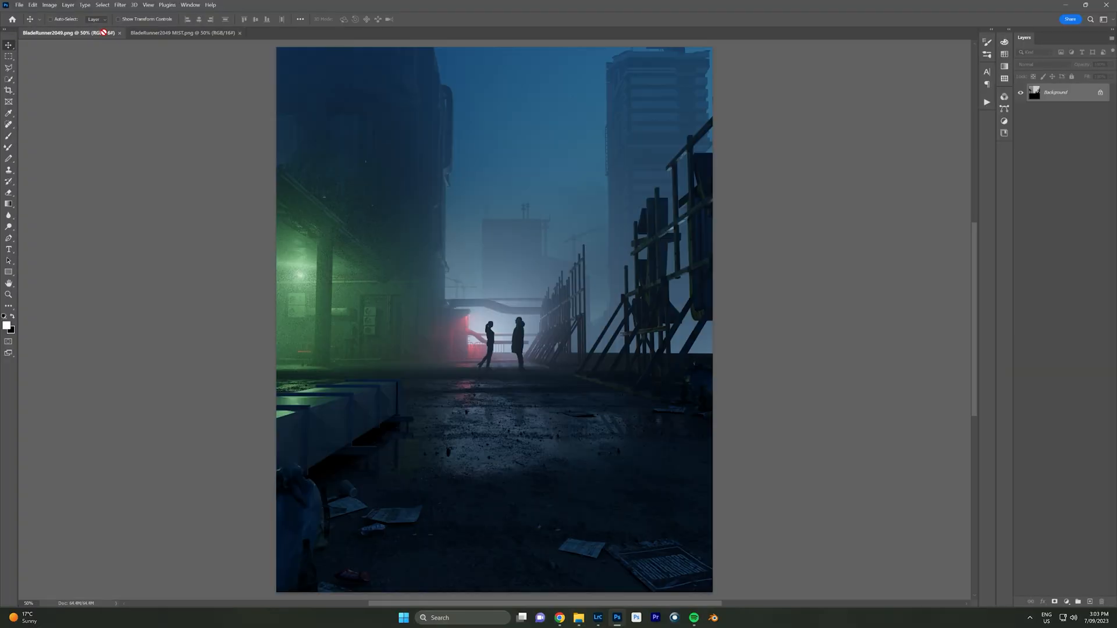
# Switch to Photoshop, set the mist layer's blend mode to Soft Light and paint its layer mask over the building.
pyautogui.click(1042, 64)
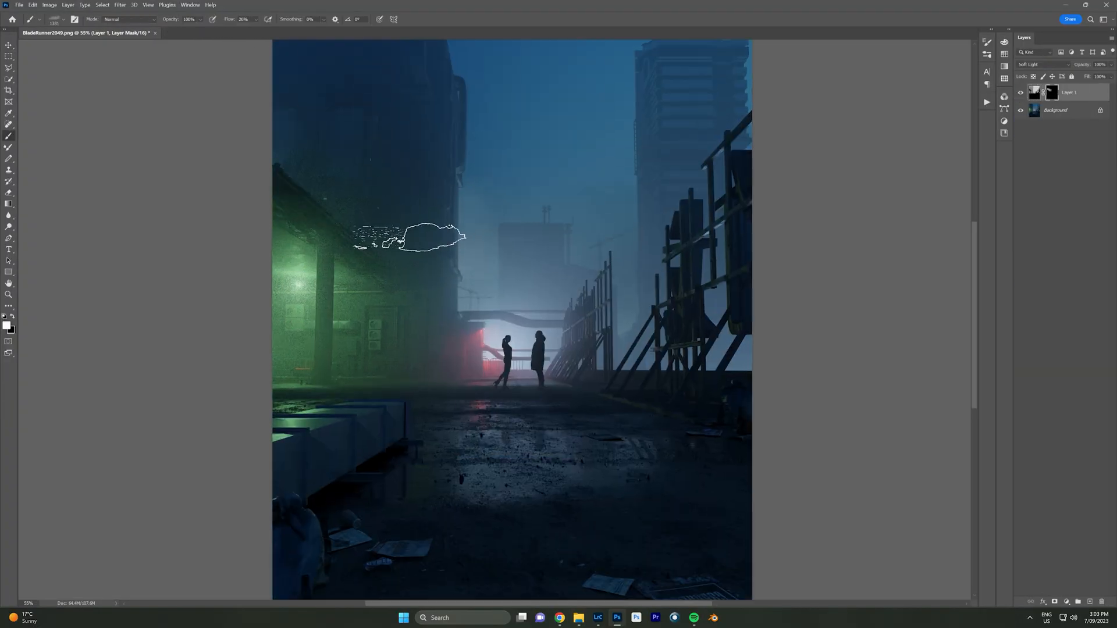
pyautogui.moveTo(409, 237); pyautogui.dragTo(428, 332)
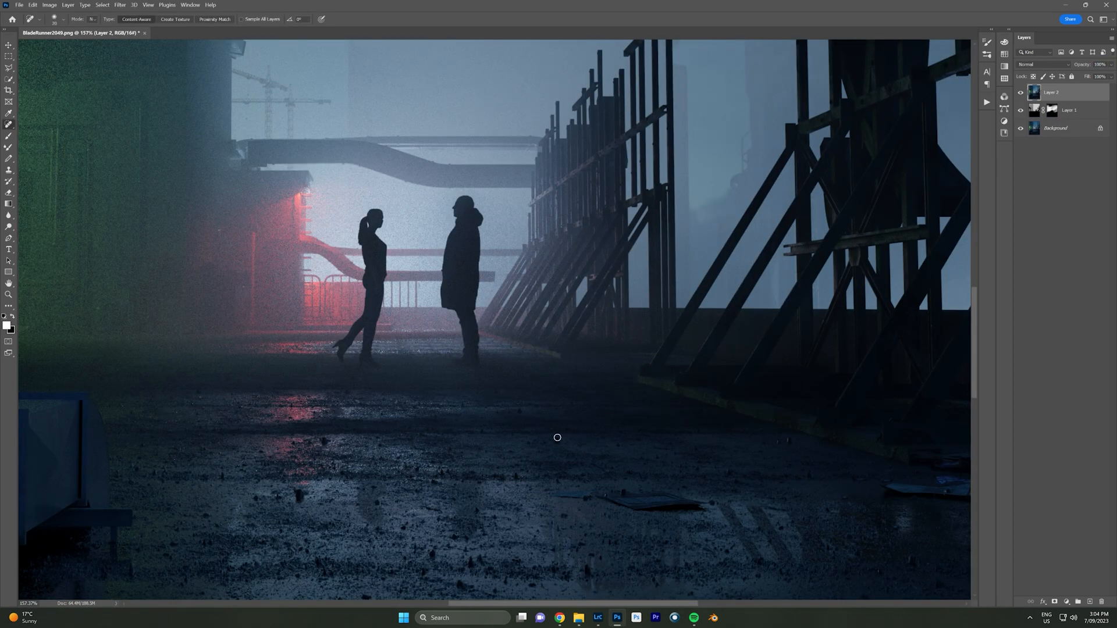
# Fit the image in the window and save a copy as BladeRunner2049 copy.tif.
pyautogui.hotkey('ctrl', '0')
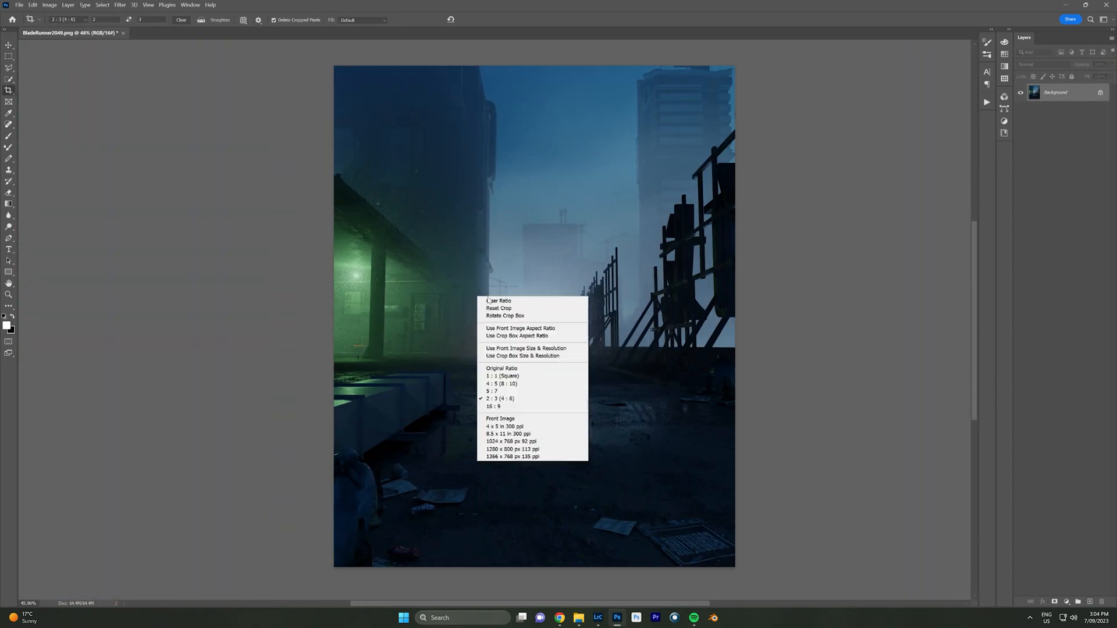
pyautogui.hotkey('ctrl', 'alt', 's')
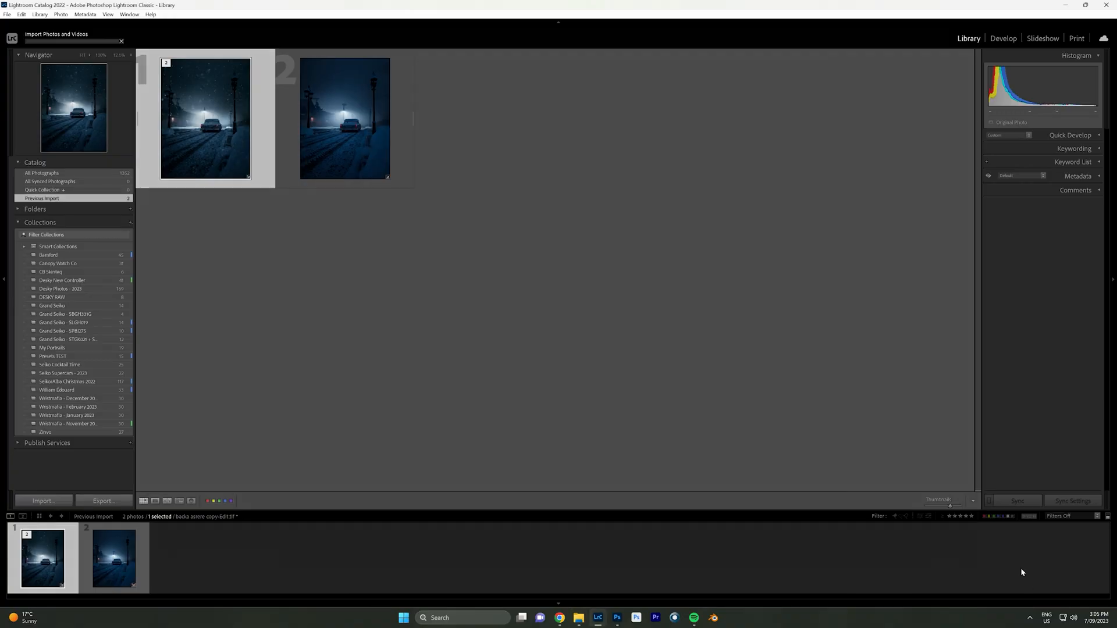
# Switch to Lightroom and open the masking tool for the BladeRunner2049 copy.tif image.
pyautogui.scroll(-3, 99, 382)
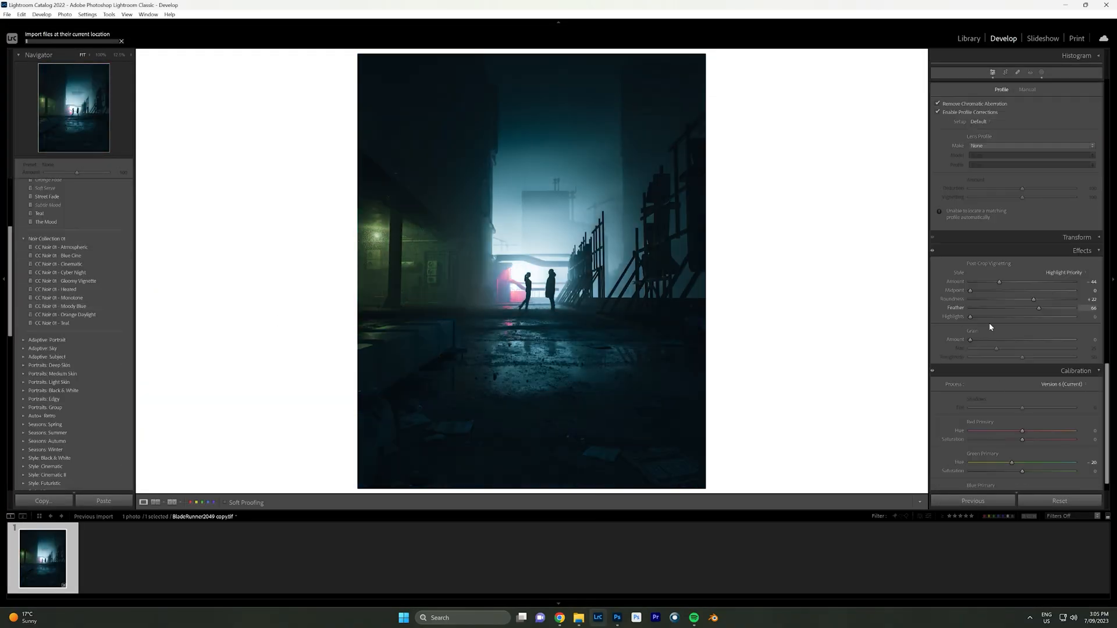
pyautogui.click(1041, 72)
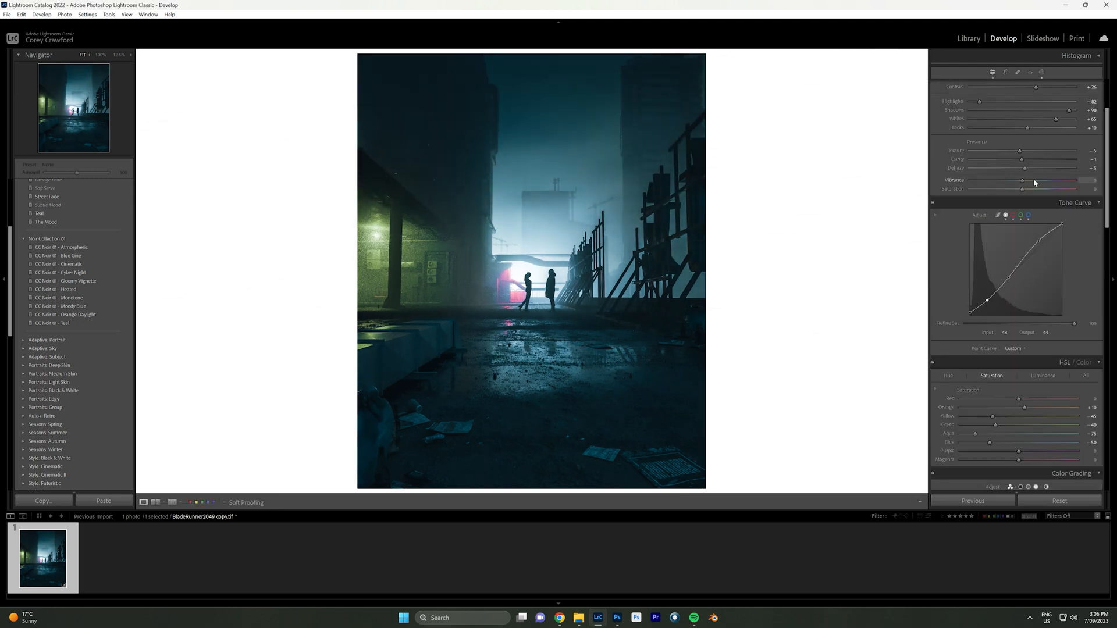
# Lower the photo's Shadows value and fine-tune its presence adjustments.
pyautogui.scroll(3, 1033, 179)
pyautogui.moveTo(1075, 216); pyautogui.dragTo(1054, 216)
pyautogui.scroll(-2, 1041, 204)
pyautogui.moveTo(1022, 160)
pyautogui.mouseDown()
pyautogui.moveTo(1037, 160)
pyautogui.moveTo(1024, 169)
pyautogui.mouseUp()
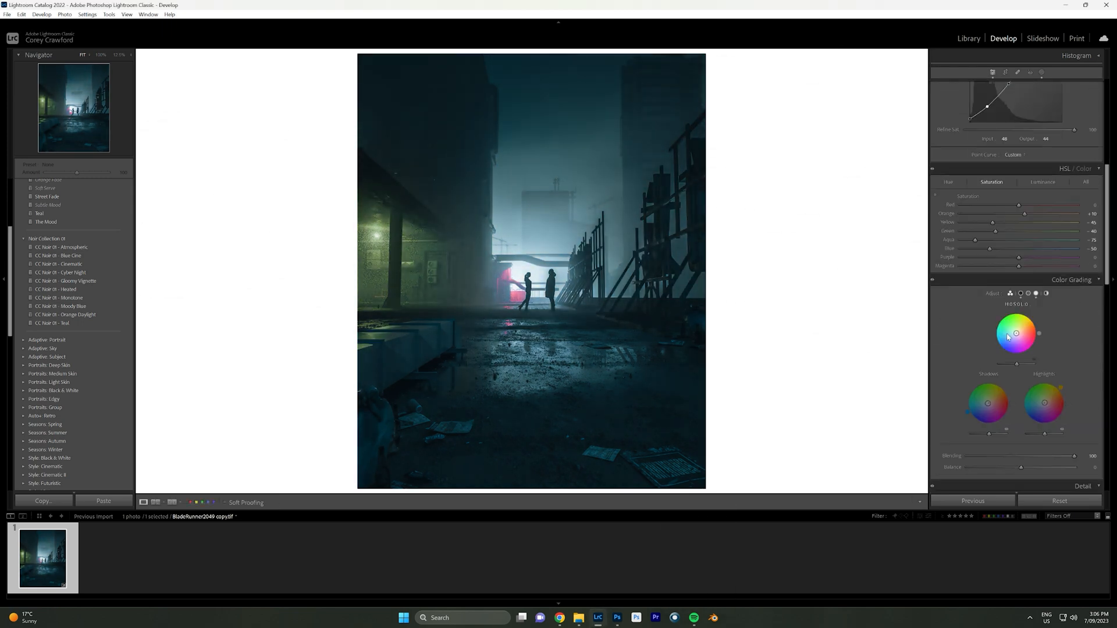
# Refine the photo's HSL luminance, vignette and calibration, setting the Blue Primary hue to +72 and saturation to -27.
pyautogui.scroll(-6, 1011, 473)
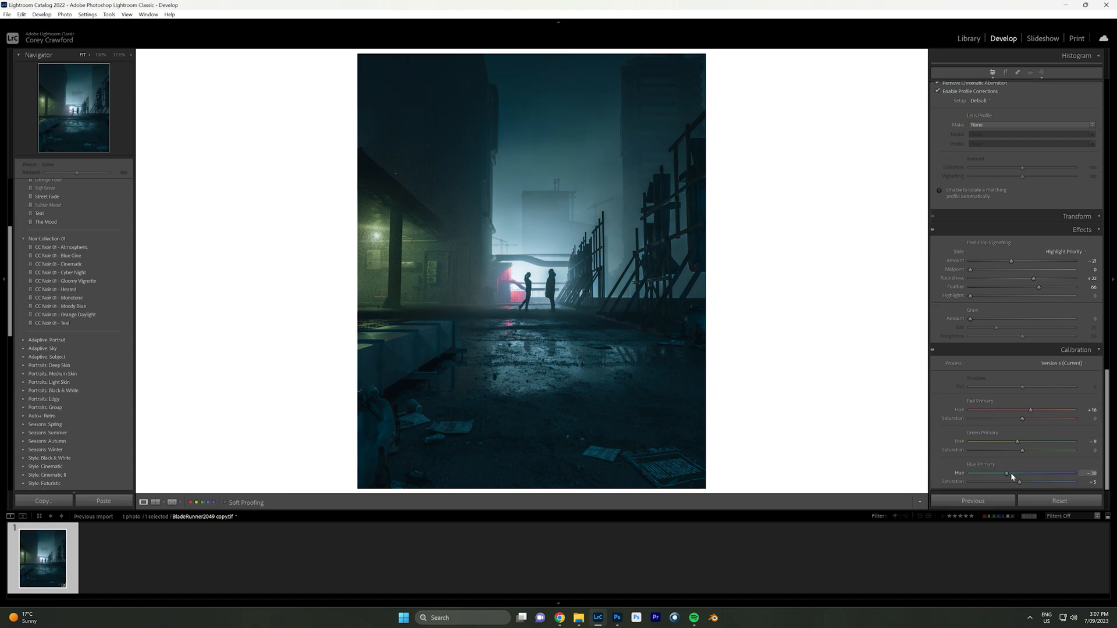
pyautogui.scroll(6, 1036, 317)
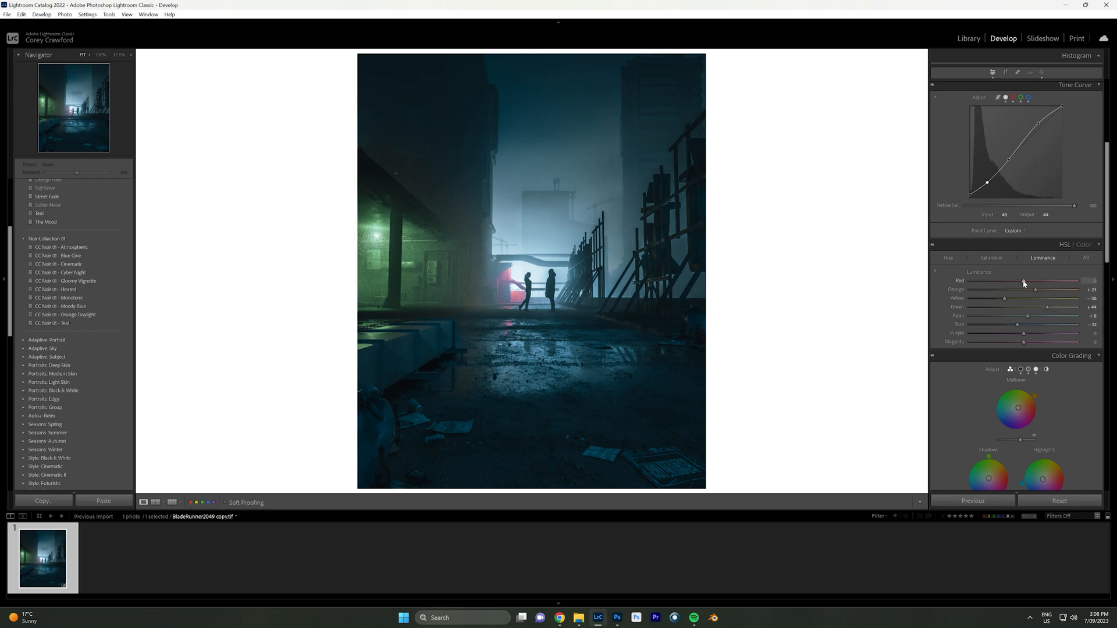
pyautogui.scroll(-6, 1025, 270)
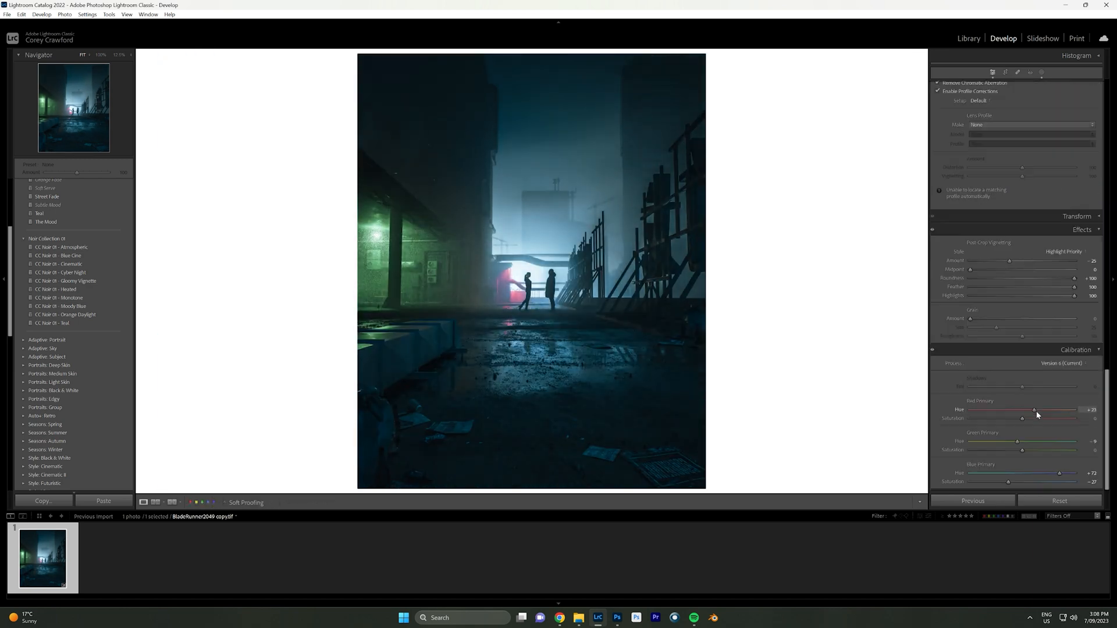
# Send the photo to Photoshop for editing and raise the curve of the Curves 1 copy adjustment layer.
pyautogui.hotkey('ctrl', 'e')
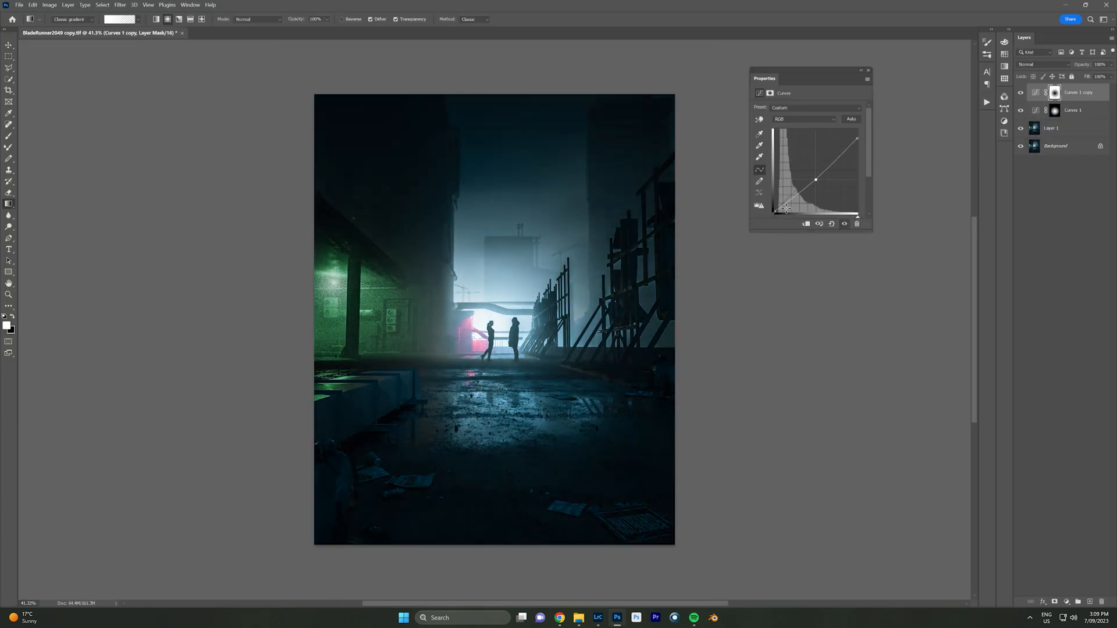
pyautogui.moveTo(815, 180); pyautogui.dragTo(818, 175)
pyautogui.moveTo(827, 150); pyautogui.dragTo(829, 147)
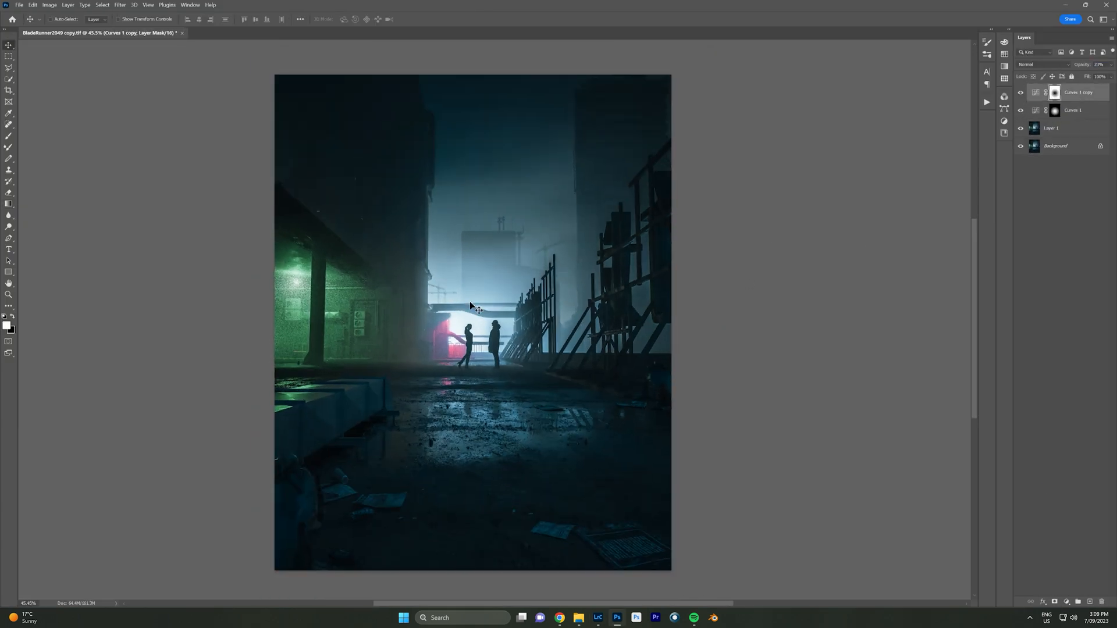
# Toggle the visibility of the rain overlay layer 17 to check its effect on the image.
pyautogui.click(120, 5)
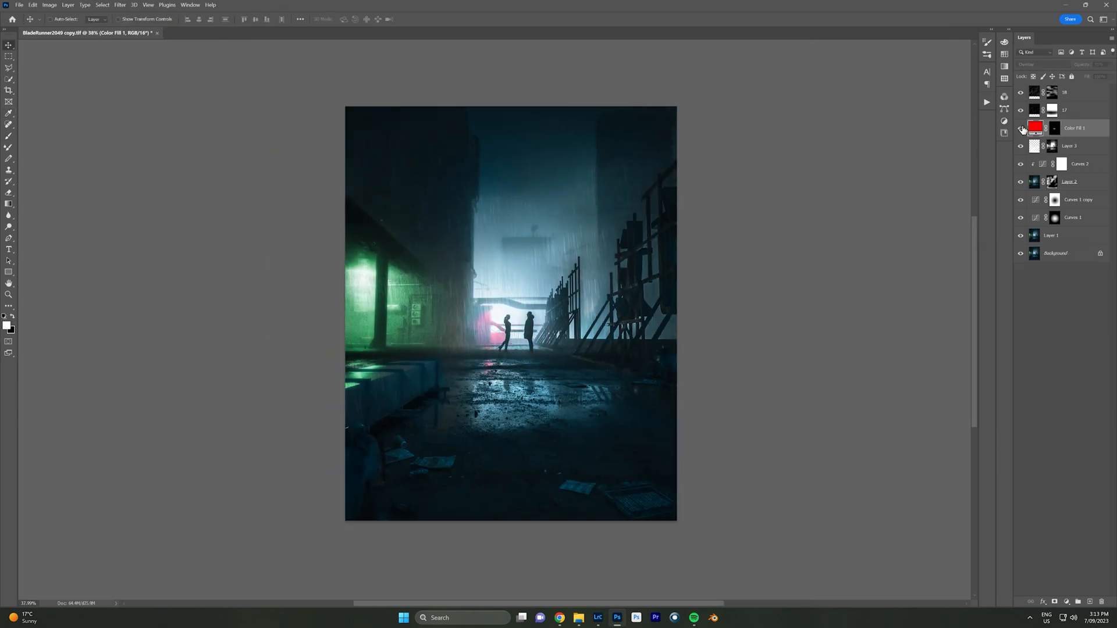
pyautogui.click(1021, 110)
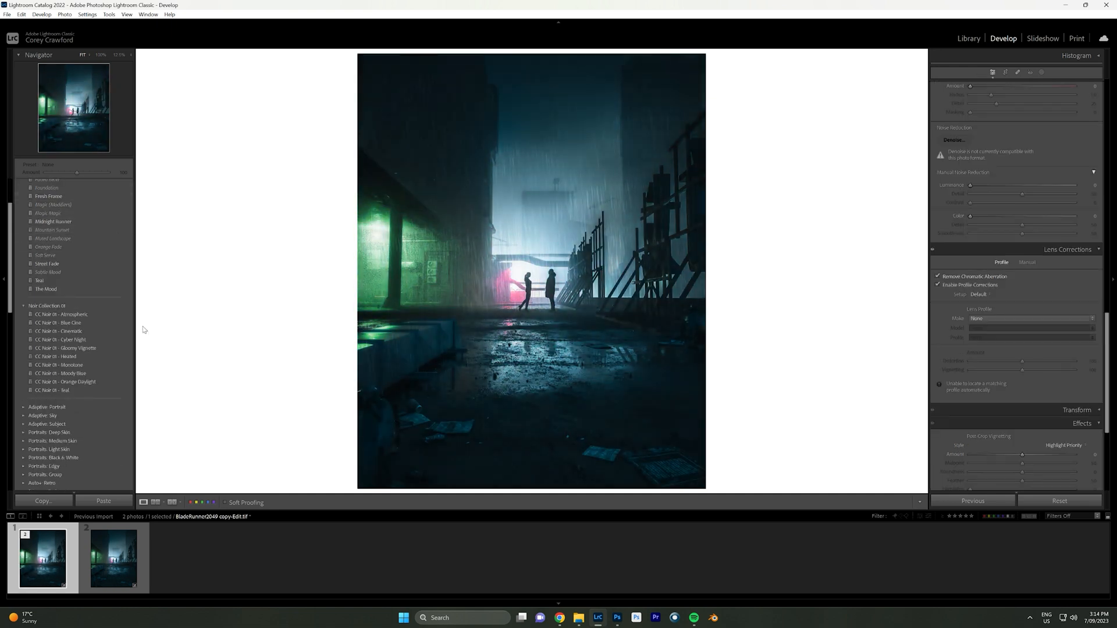
# Switch to Lightroom, change the background around the photo to gray and compare the before and after versions.
pyautogui.rightClick(865, 335)
pyautogui.click(896, 329)
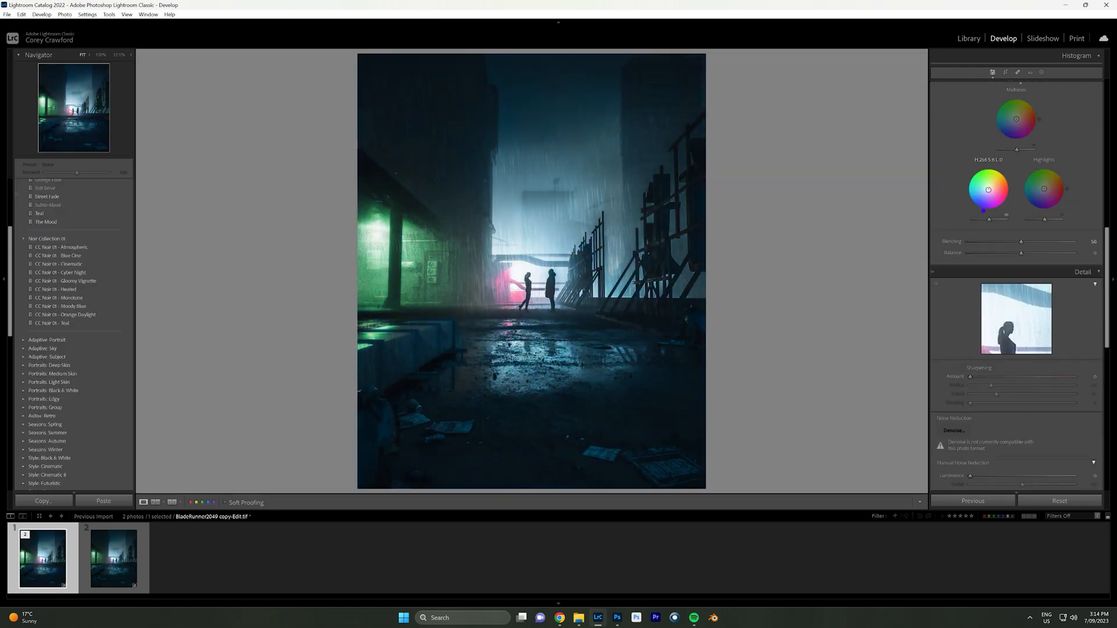
pyautogui.press('y')
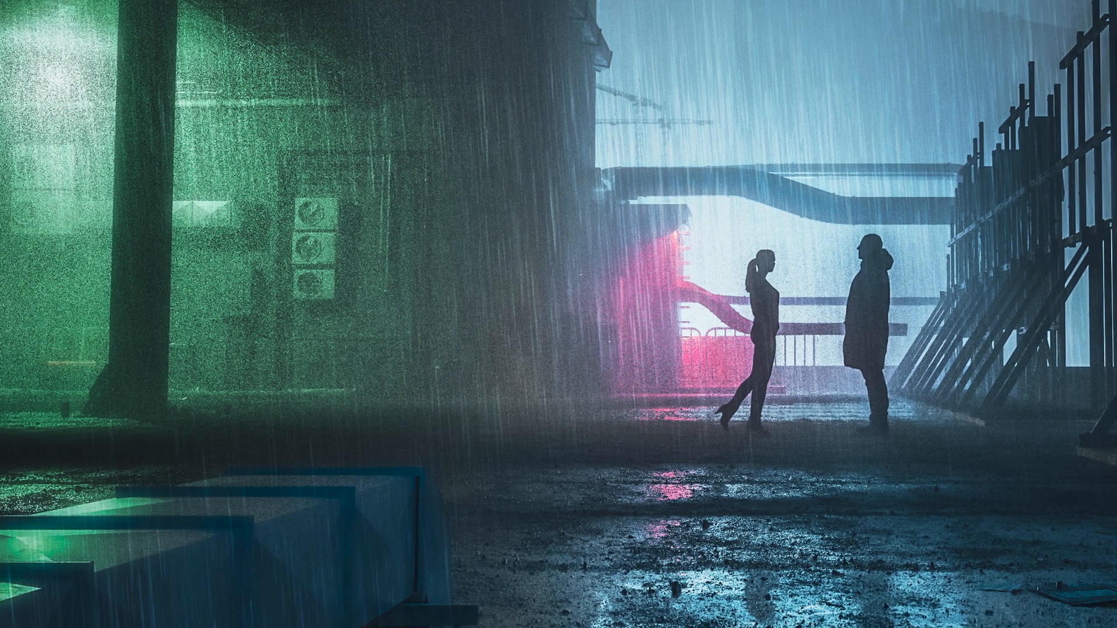